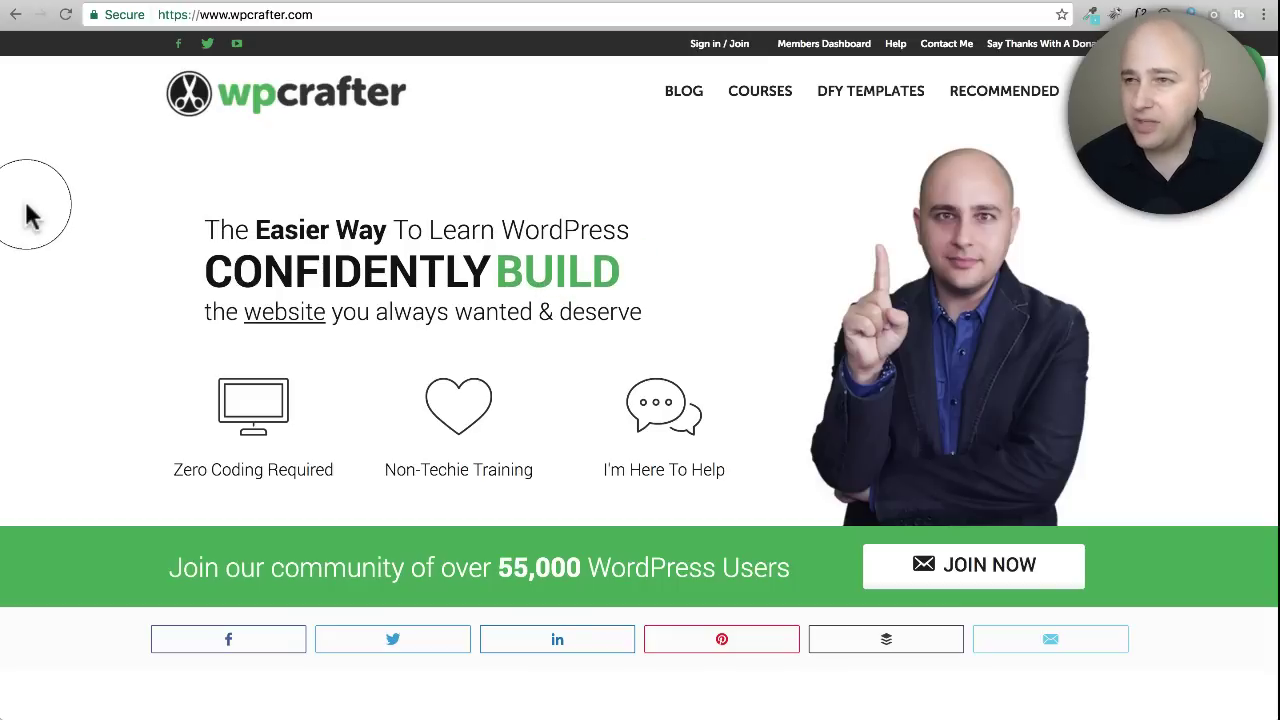
Switch to the StudioPress website and look through its homepage design, from the header through the features down to the World-Class Support section.
left_click(880, 5)
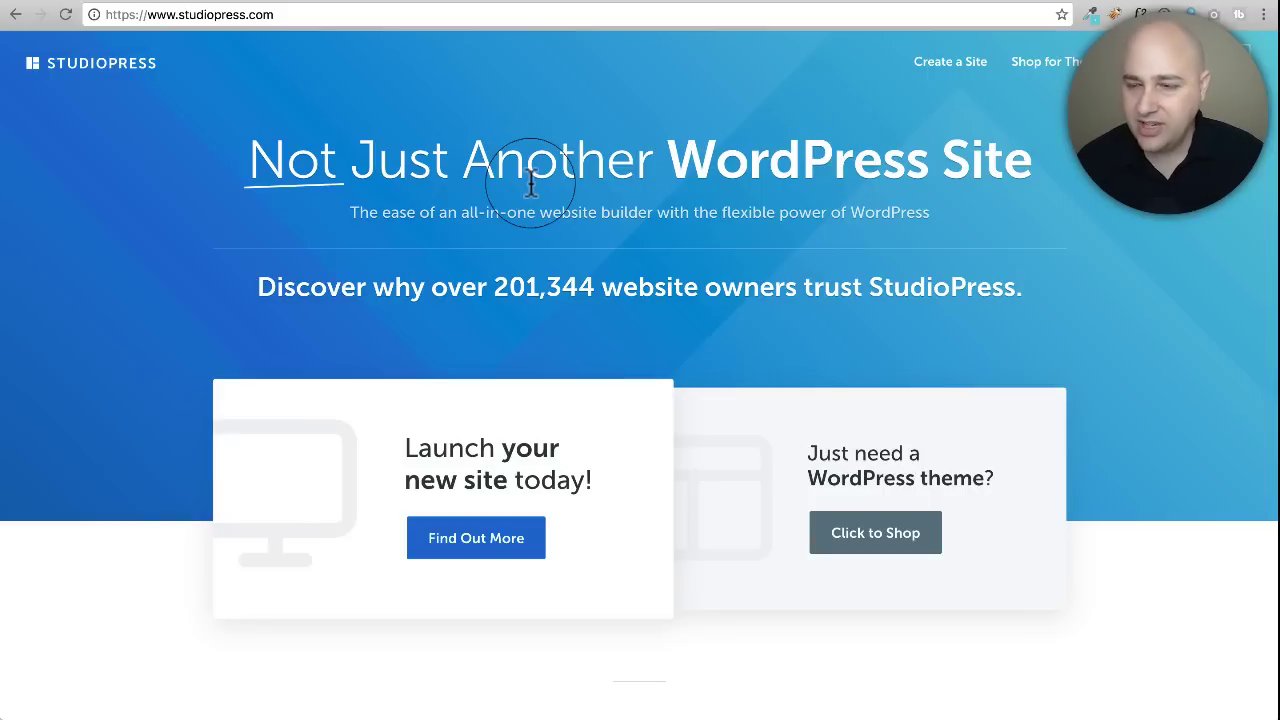
scroll(642, 218, "down", 2)
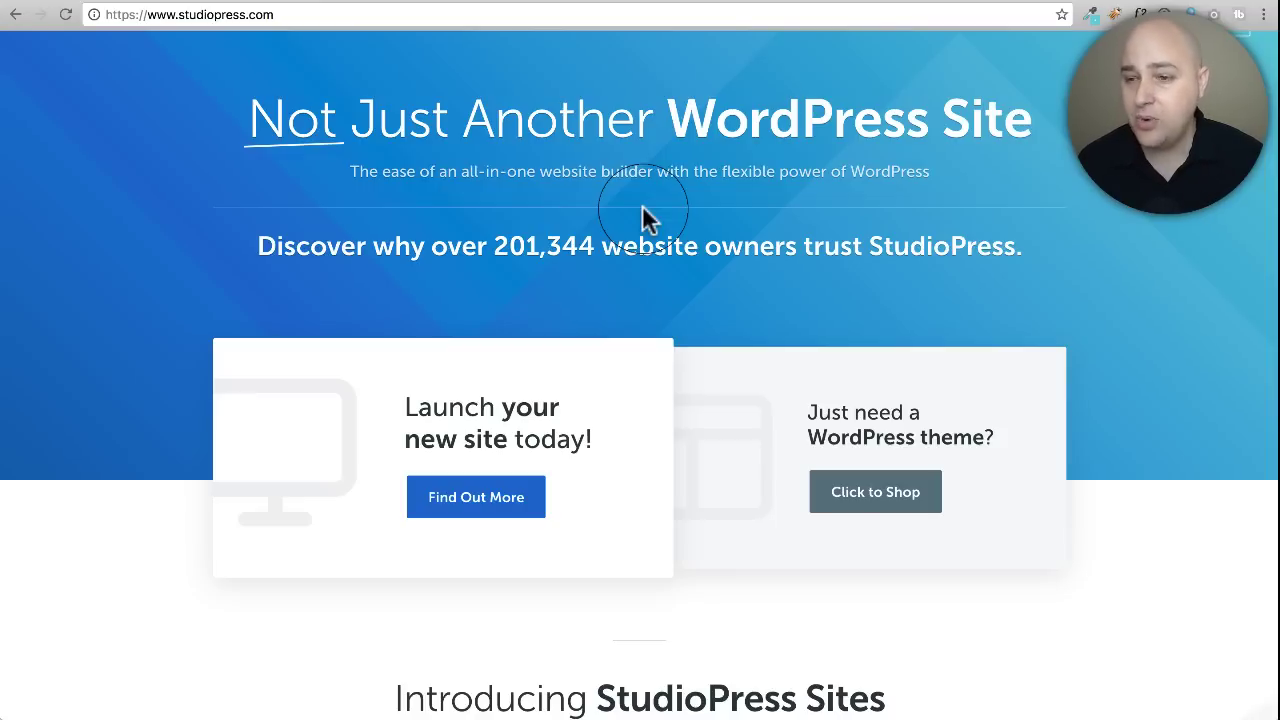
scroll(642, 205, "up", 2)
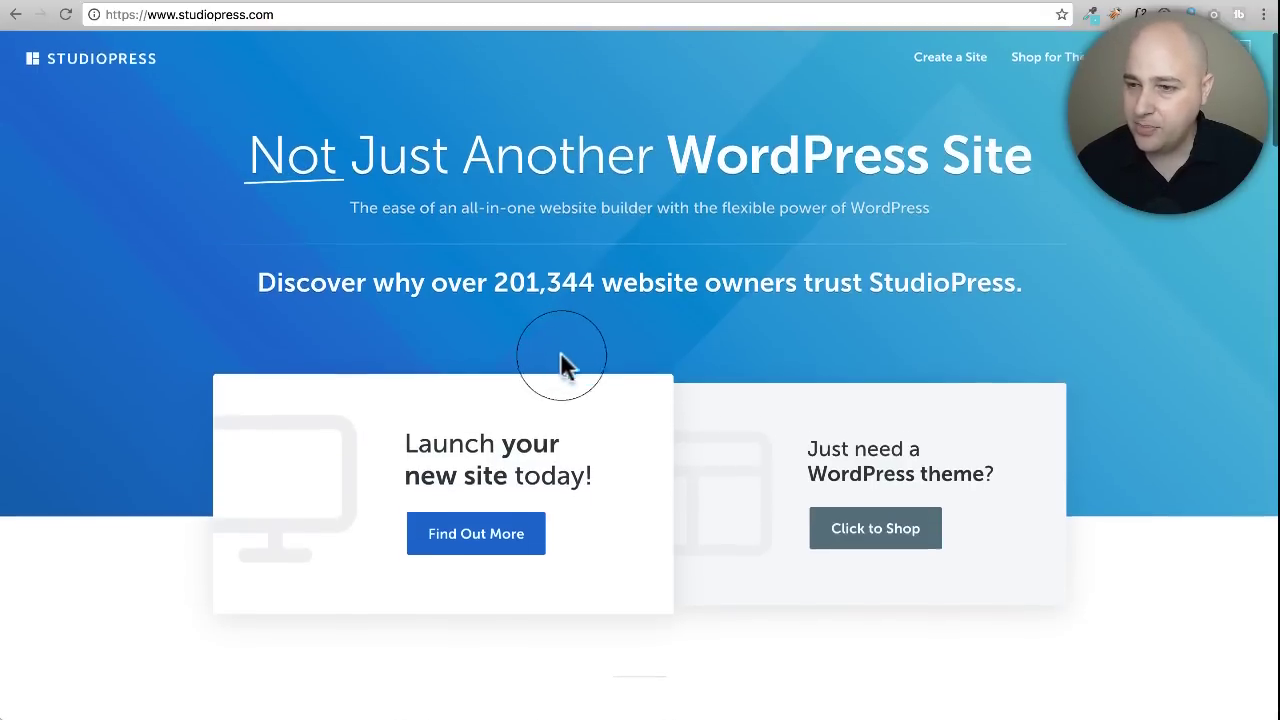
scroll(730, 350, "down", 3)
scroll(740, 320, "down", 2)
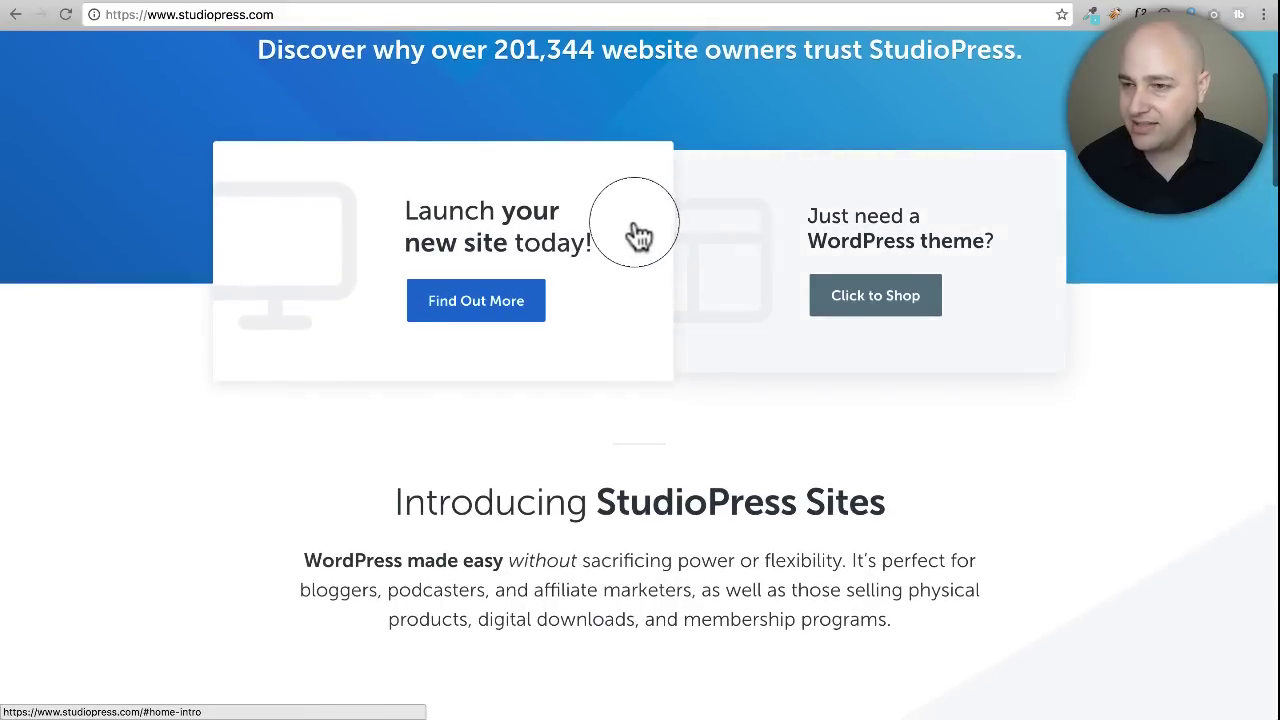
scroll(636, 236, "down", 3)
scroll(636, 234, "down", 10)
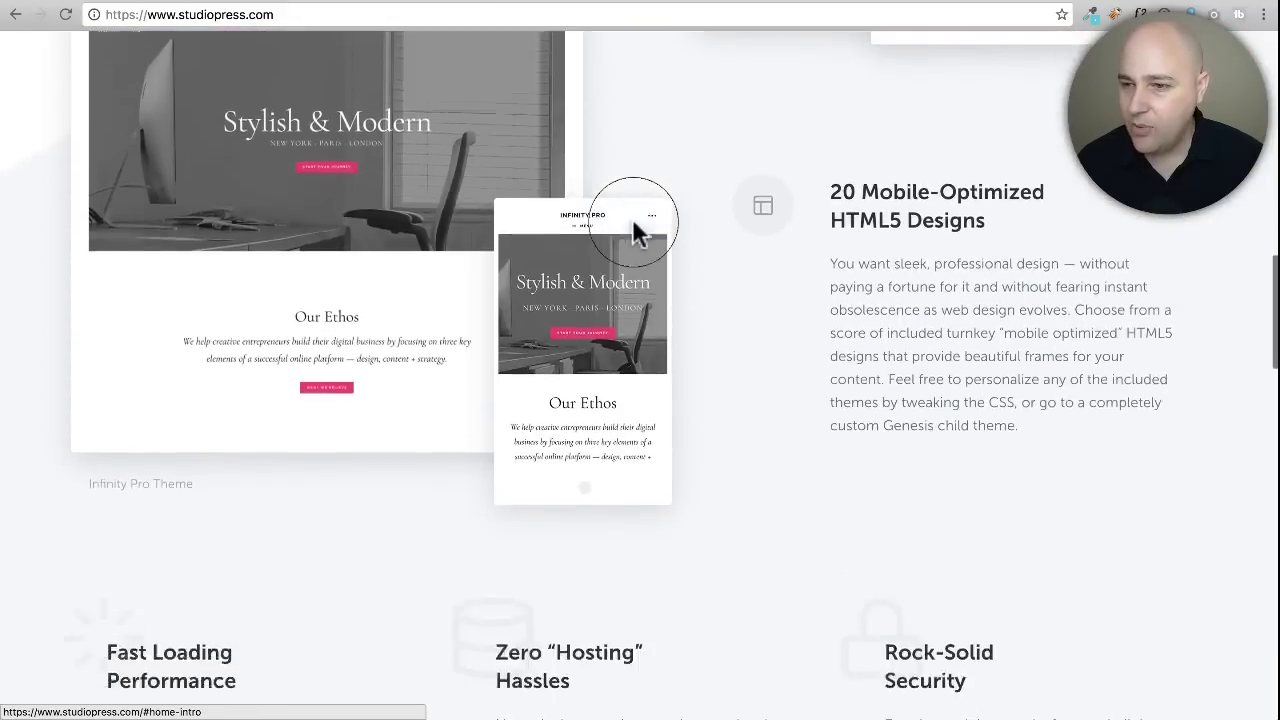
scroll(634, 232, "down", 6)
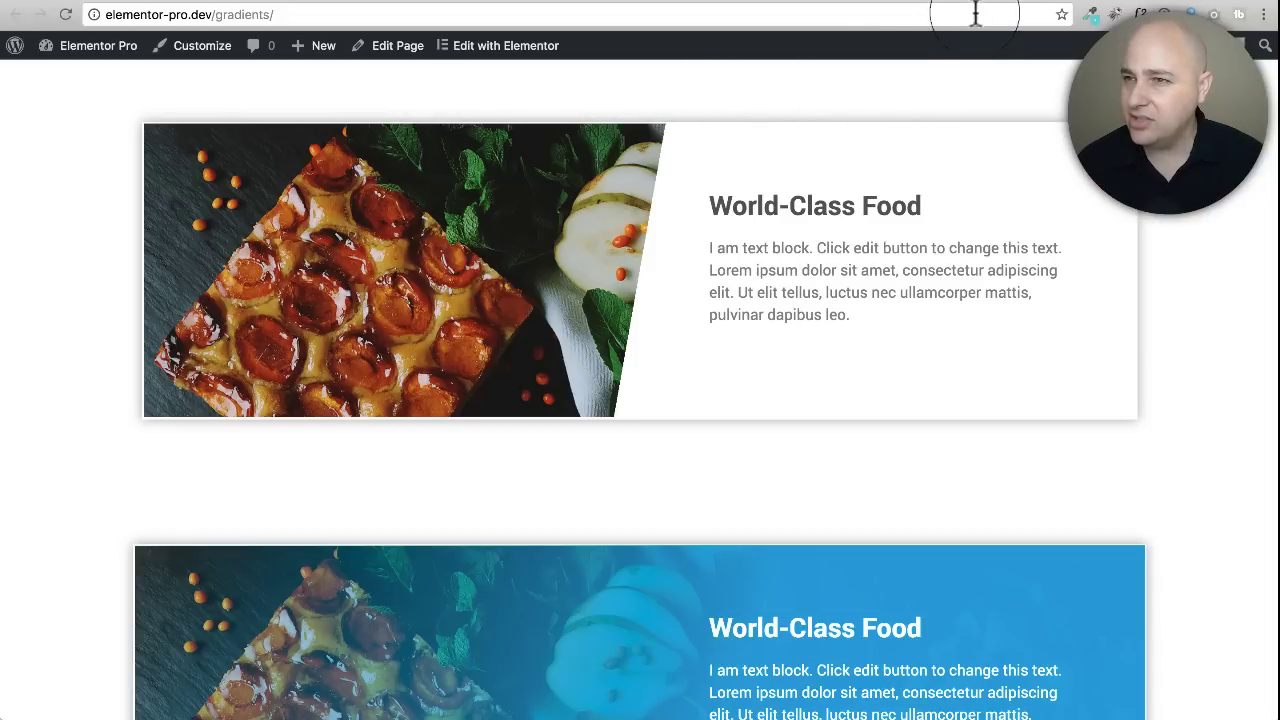
Compare StudioPress's slanted-image World-Class Support section with the first World-Class Food banner on the elementor-pro.dev gradients page.
left_click(872, 3)
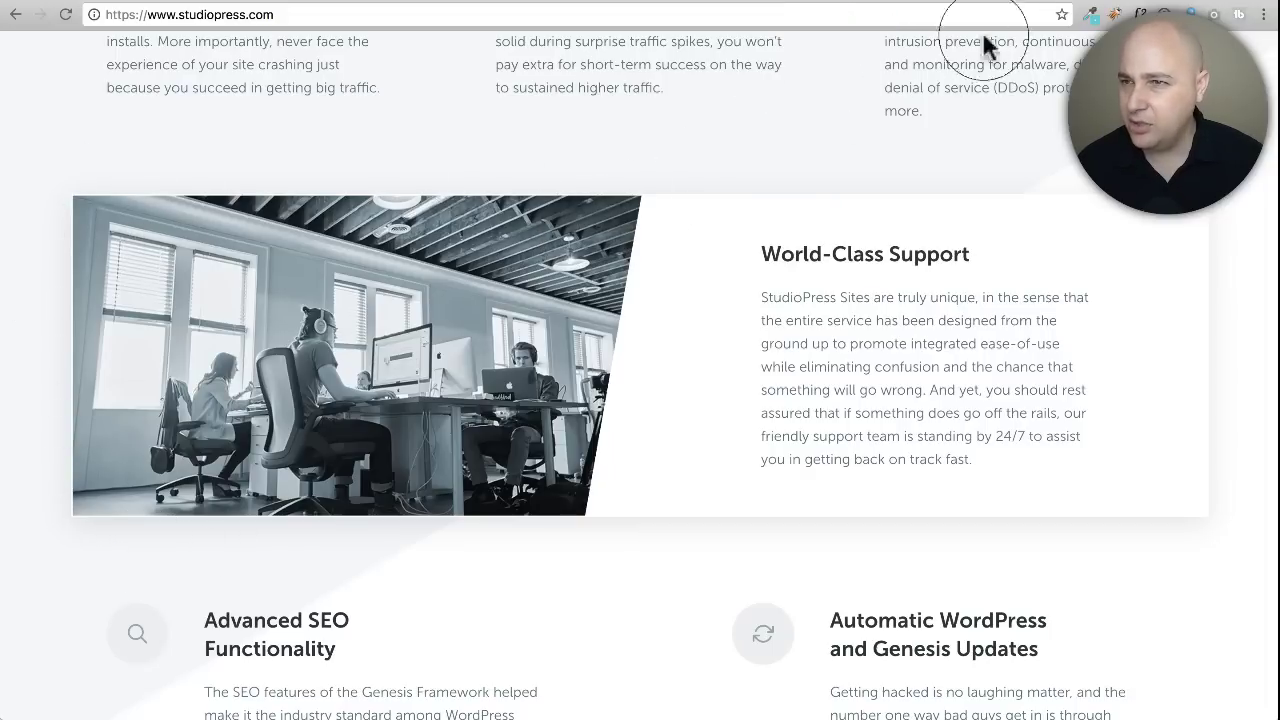
key("ctrl+Tab")
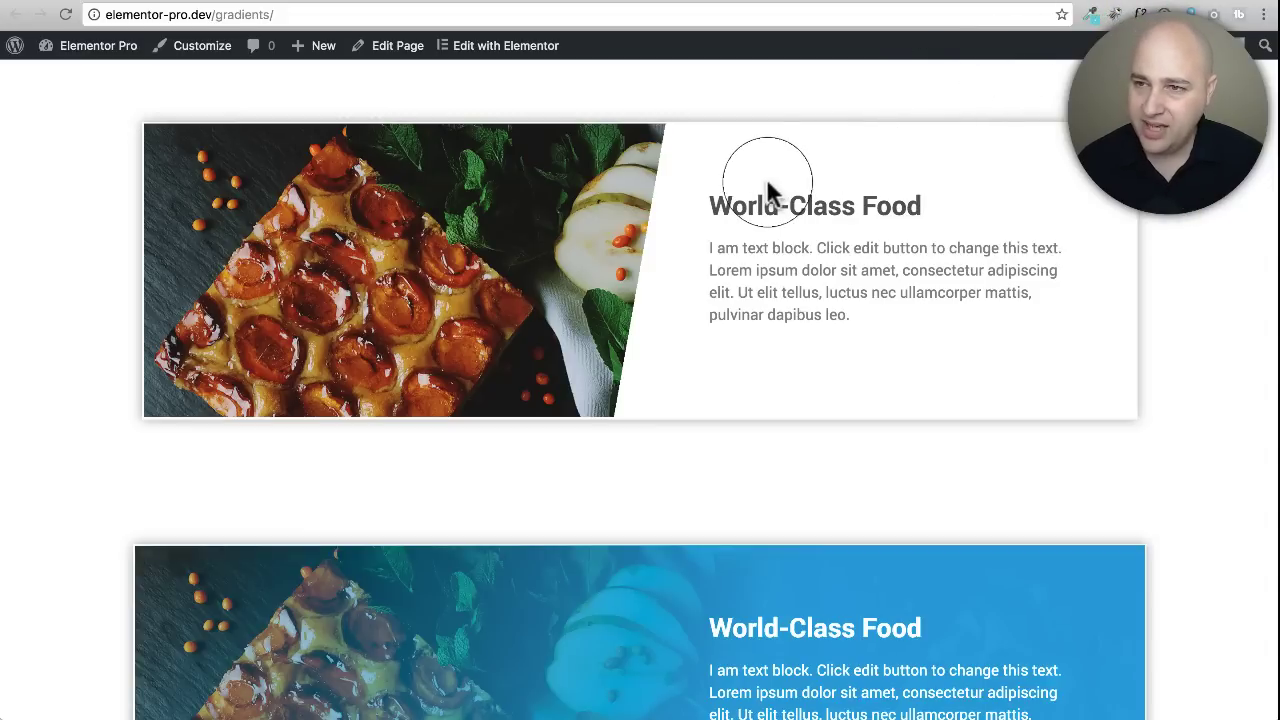
left_click(885, 2)
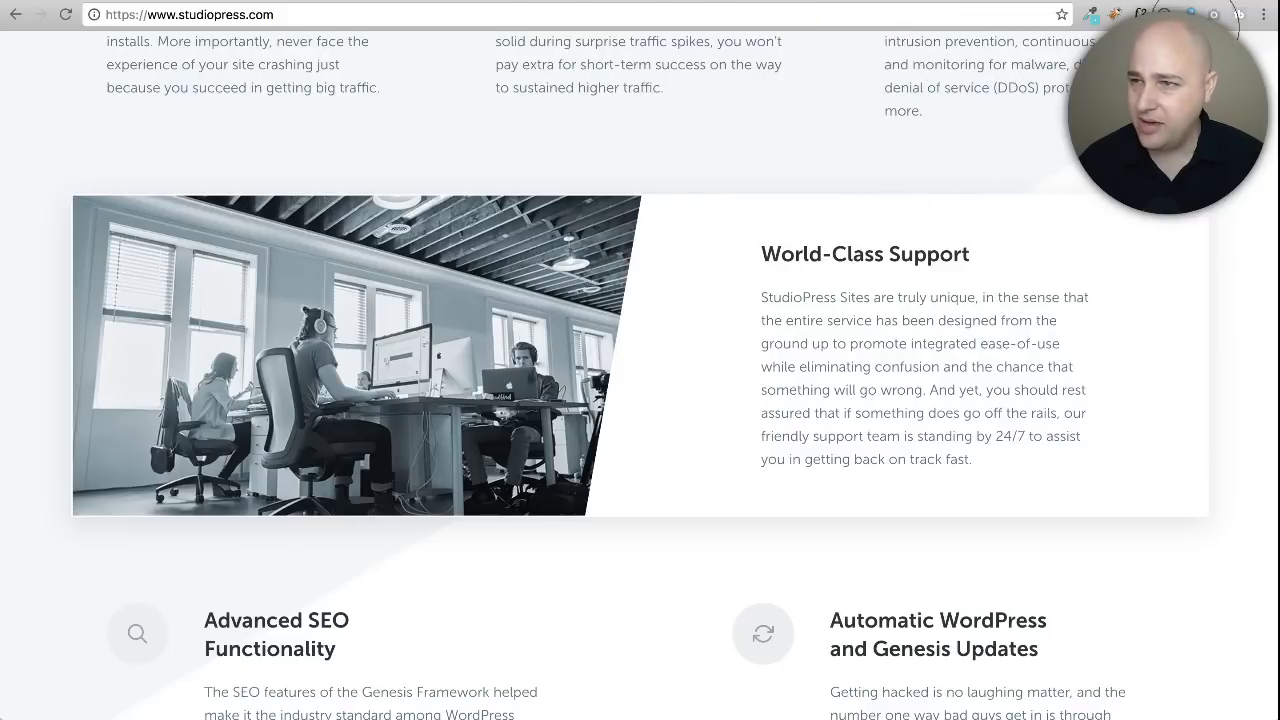
key("ctrl+Tab")
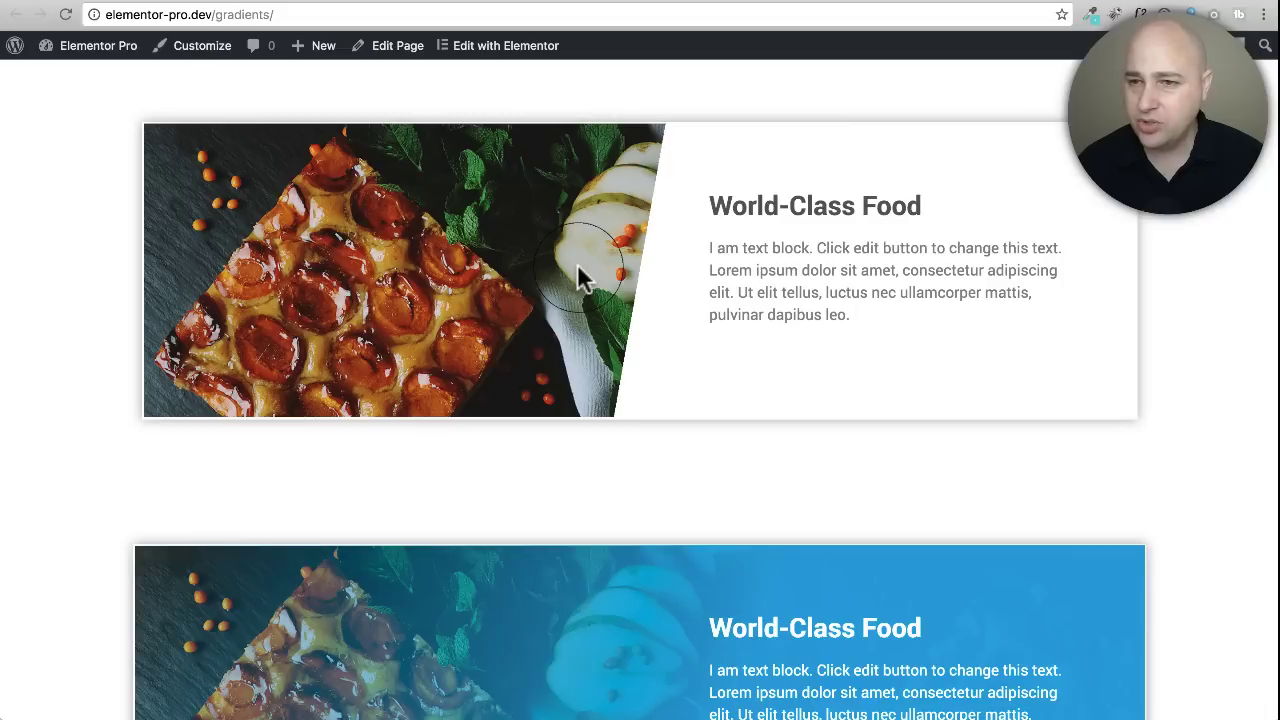
Examine the blue World-Class Food banner on the gradients page and compare it with the upper part of the StudioPress homepage.
scroll(578, 267, "down", 1)
scroll(578, 265, "down", 3)
scroll(578, 265, "up", 2)
scroll(583, 272, "down", 6)
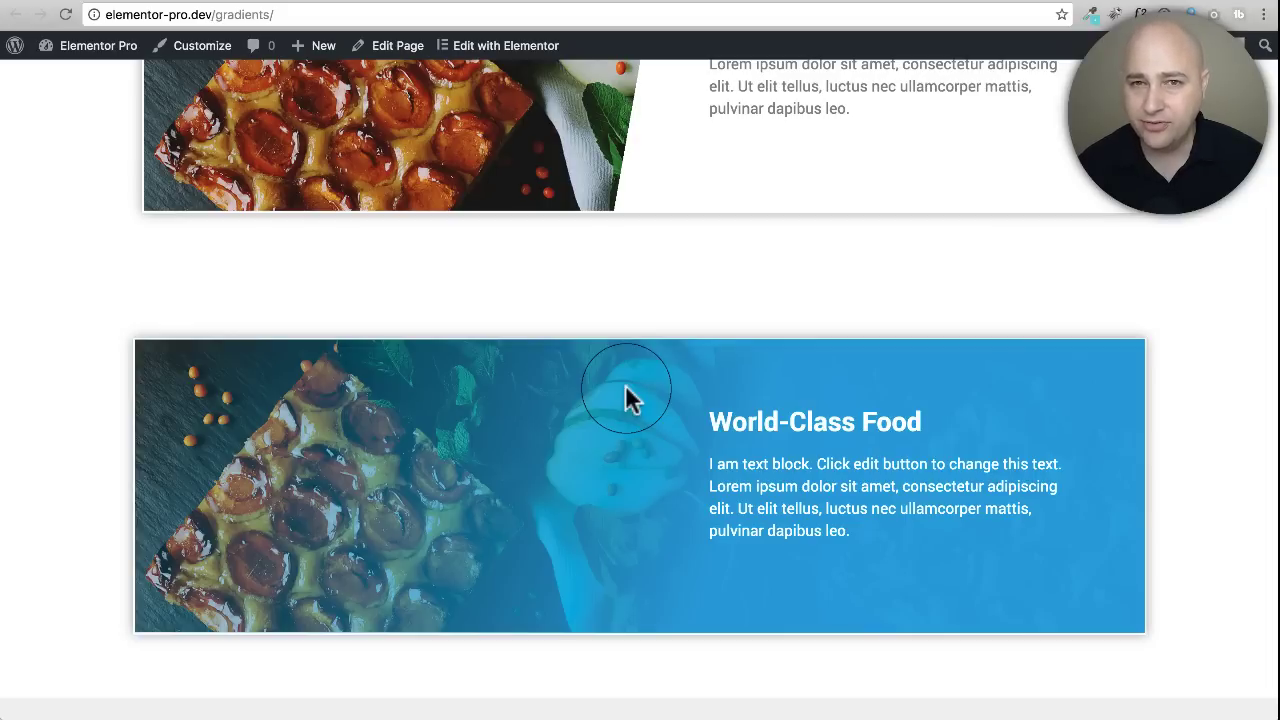
left_click(857, 3)
scroll(749, 249, "up", 10)
scroll(749, 249, "up", 5)
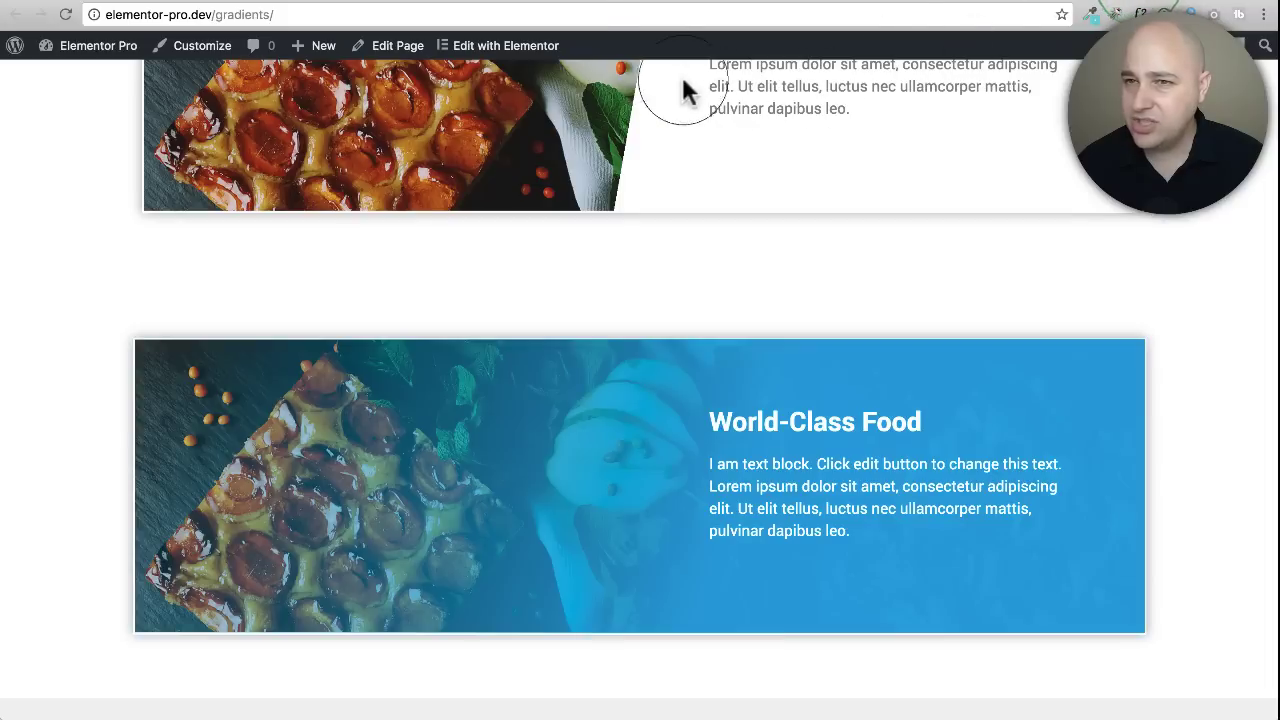
Open the gradients page for editing in Elementor and show the settings of the outer column holding the first World-Class Food banner.
left_click(494, 58)
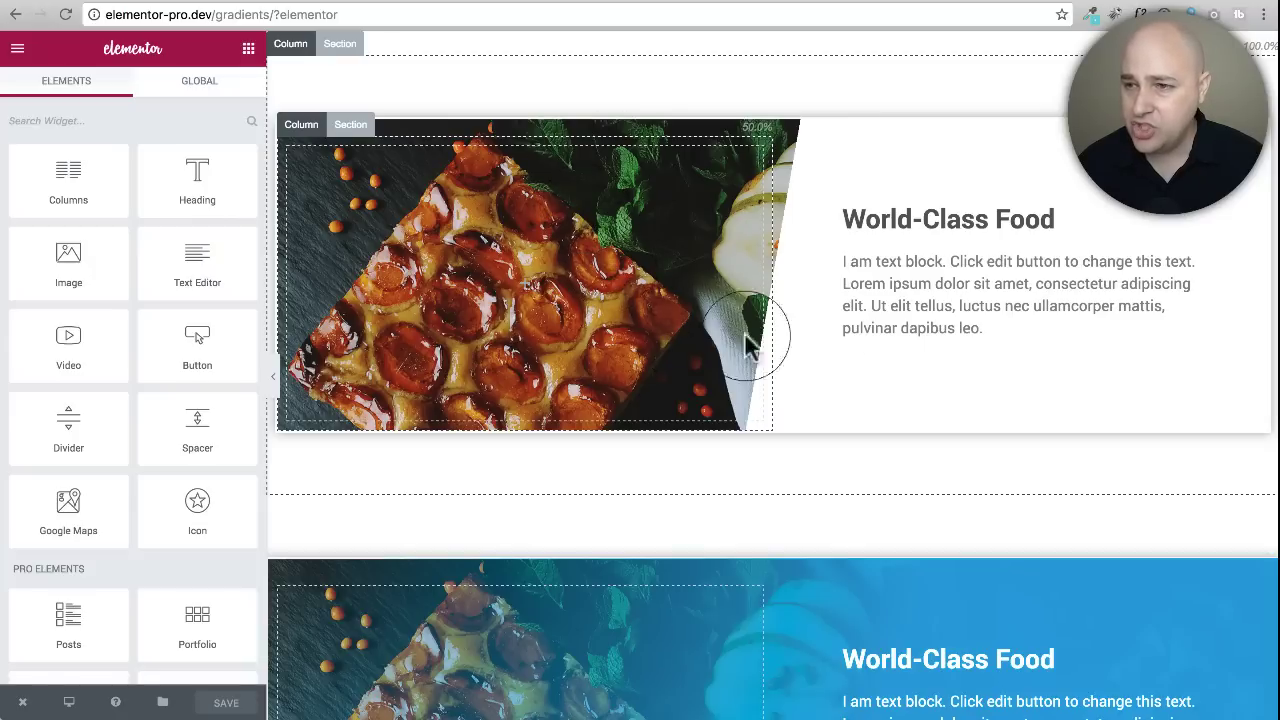
left_click(954, 163)
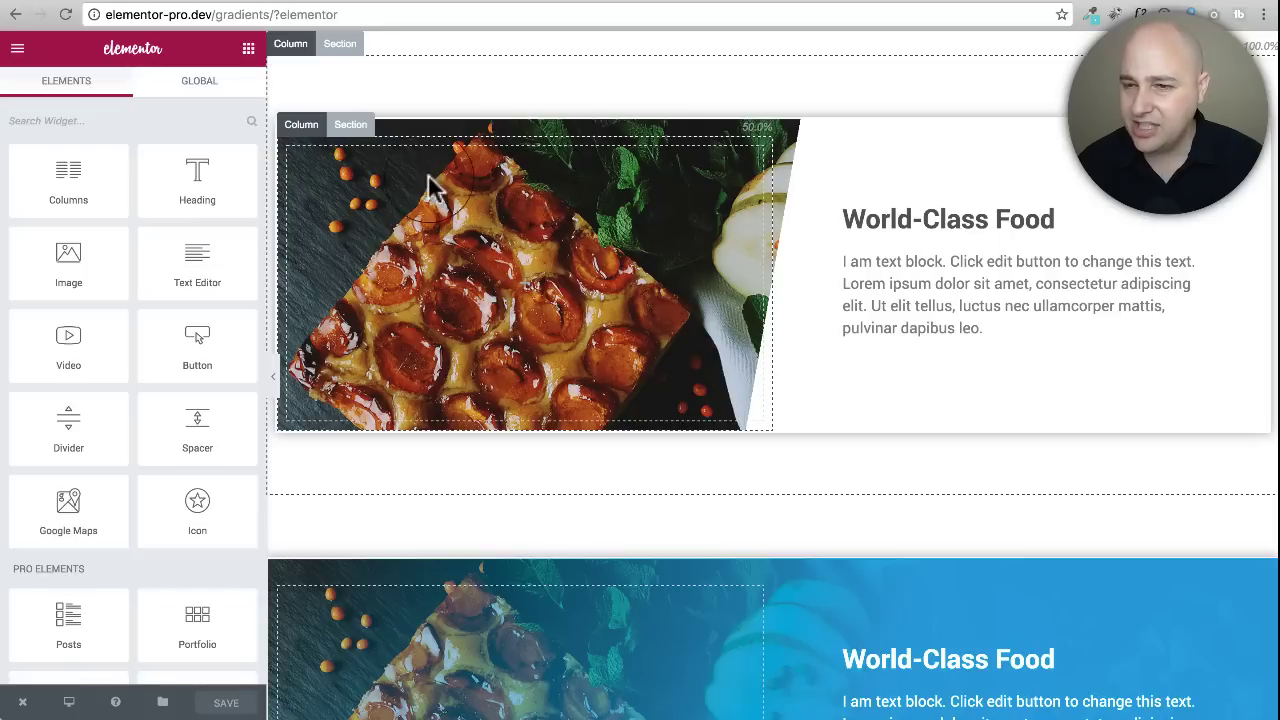
left_click(300, 44)
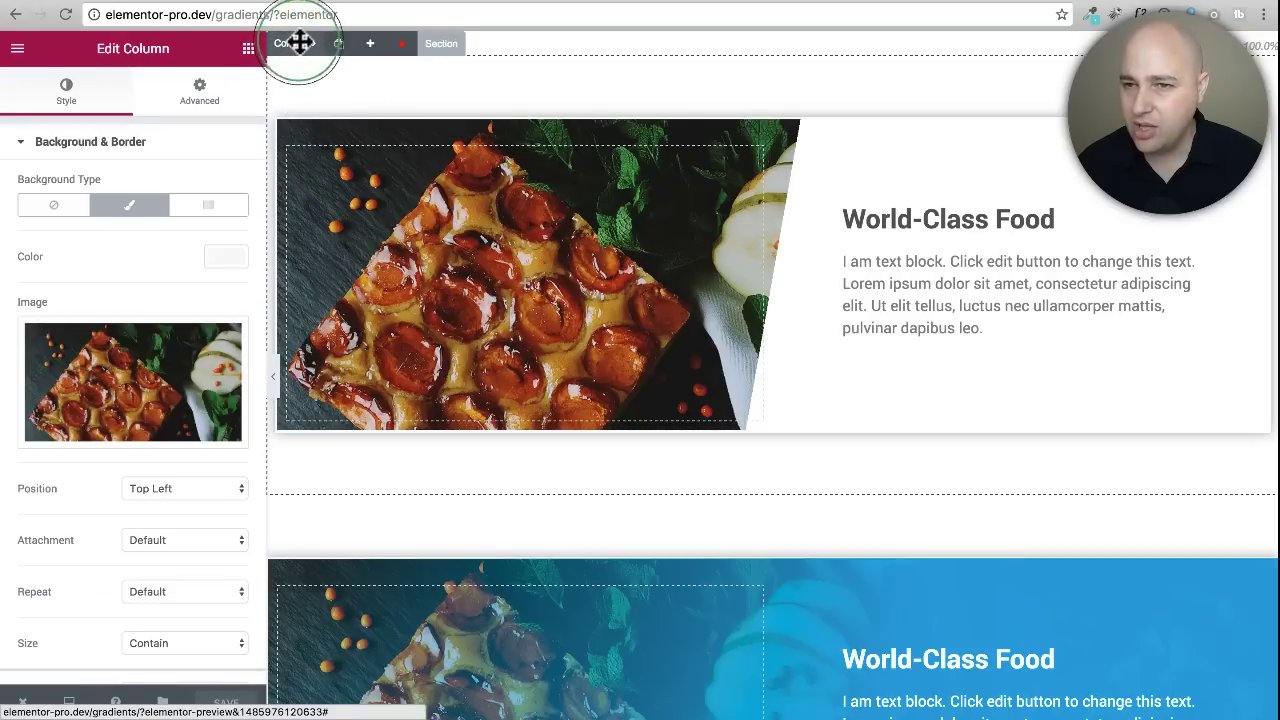
Delete the column's background image and open the media library to choose a replacement.
mouse_move(80, 372)
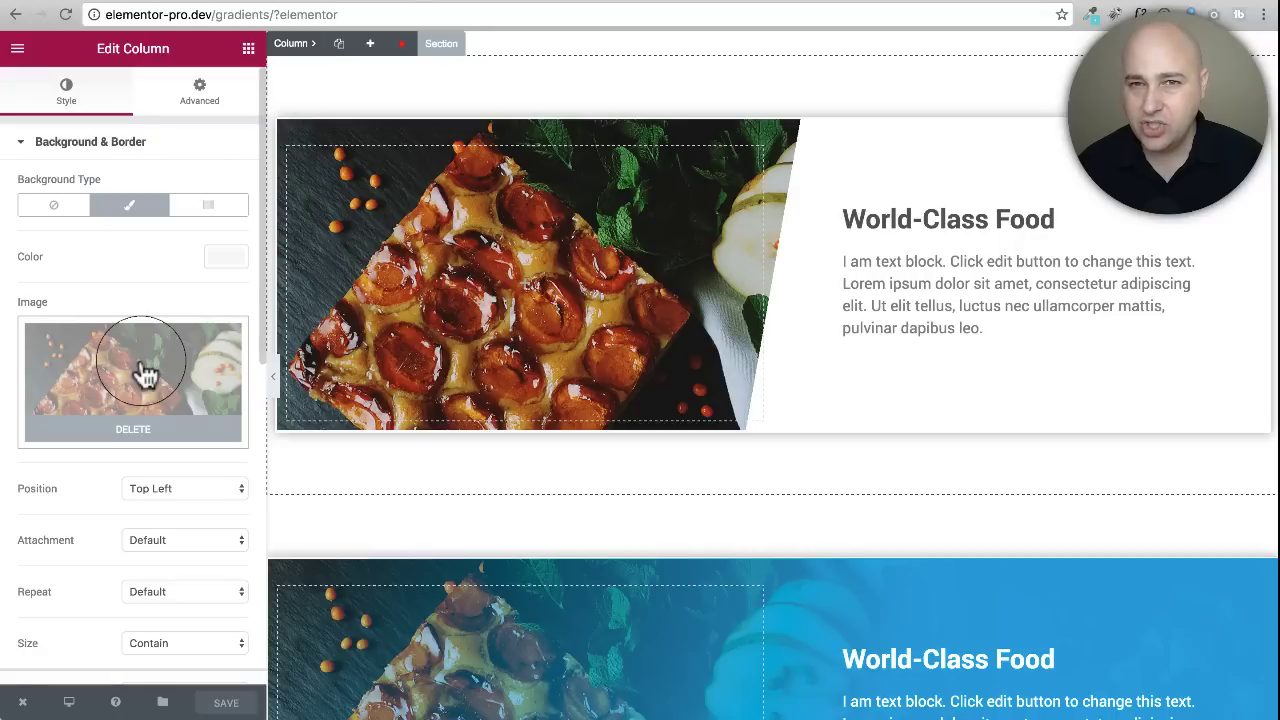
scroll(145, 374, "down", 1)
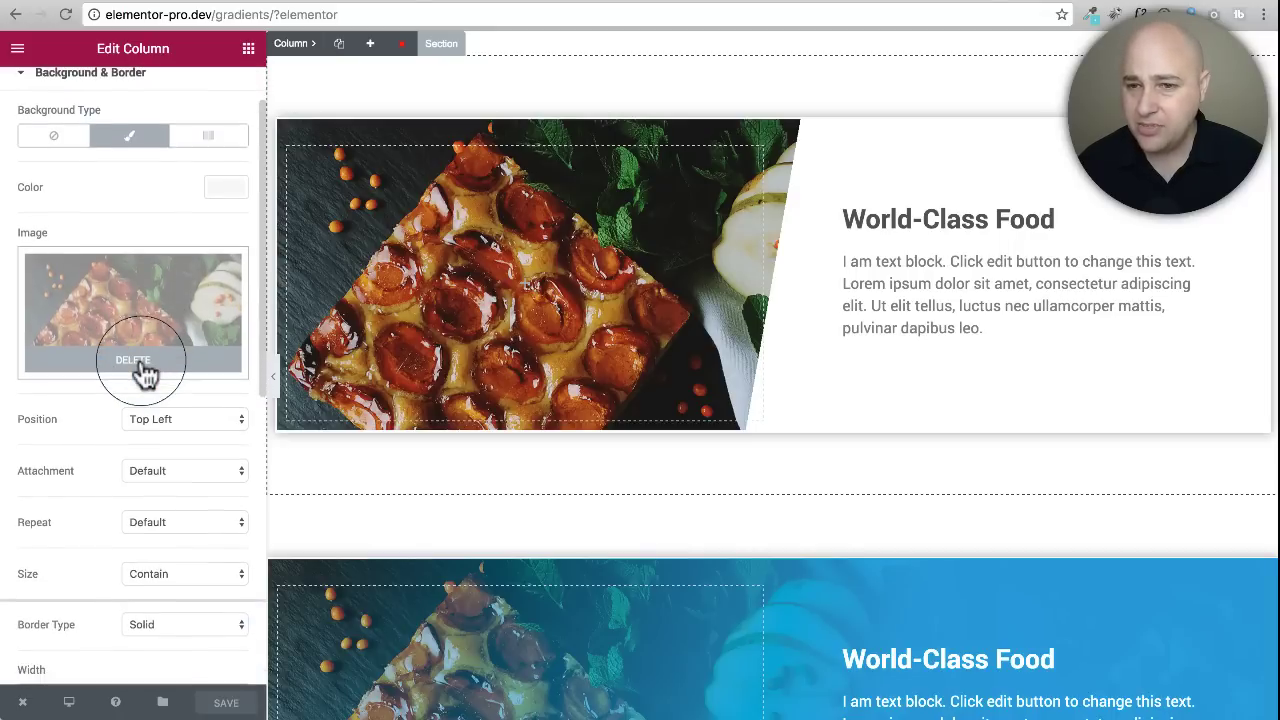
left_click(145, 372)
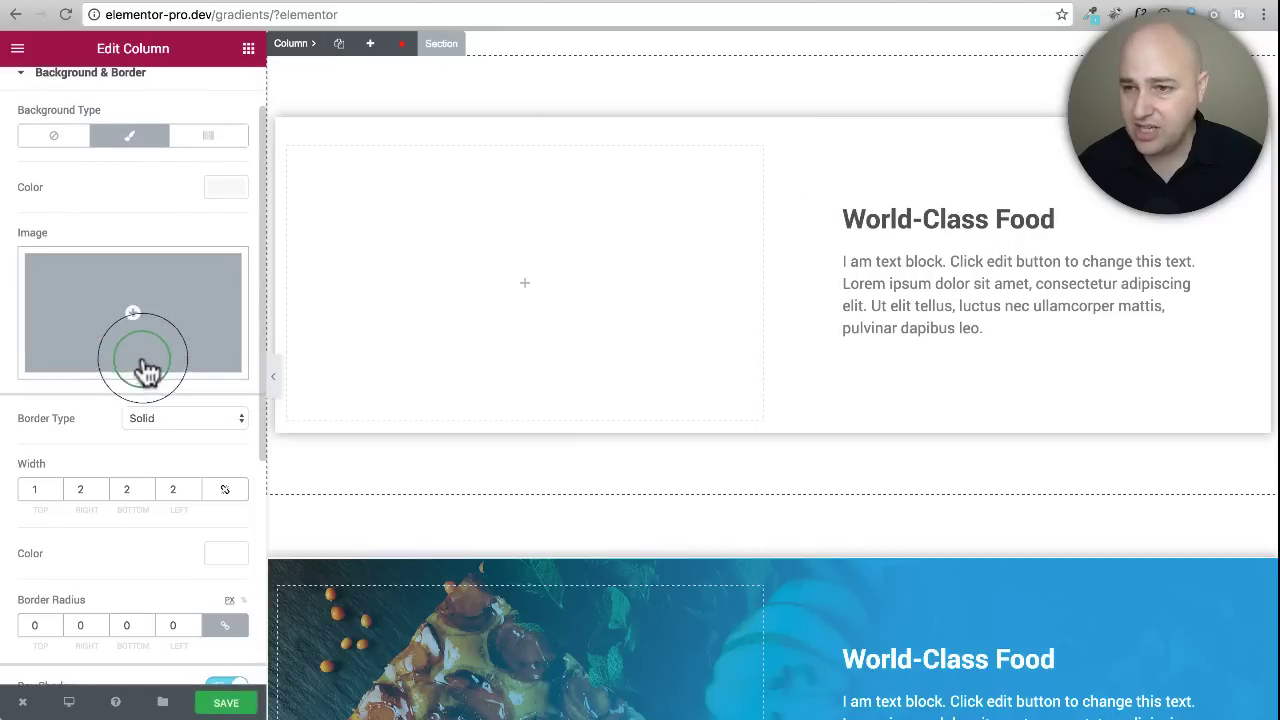
left_click(122, 306)
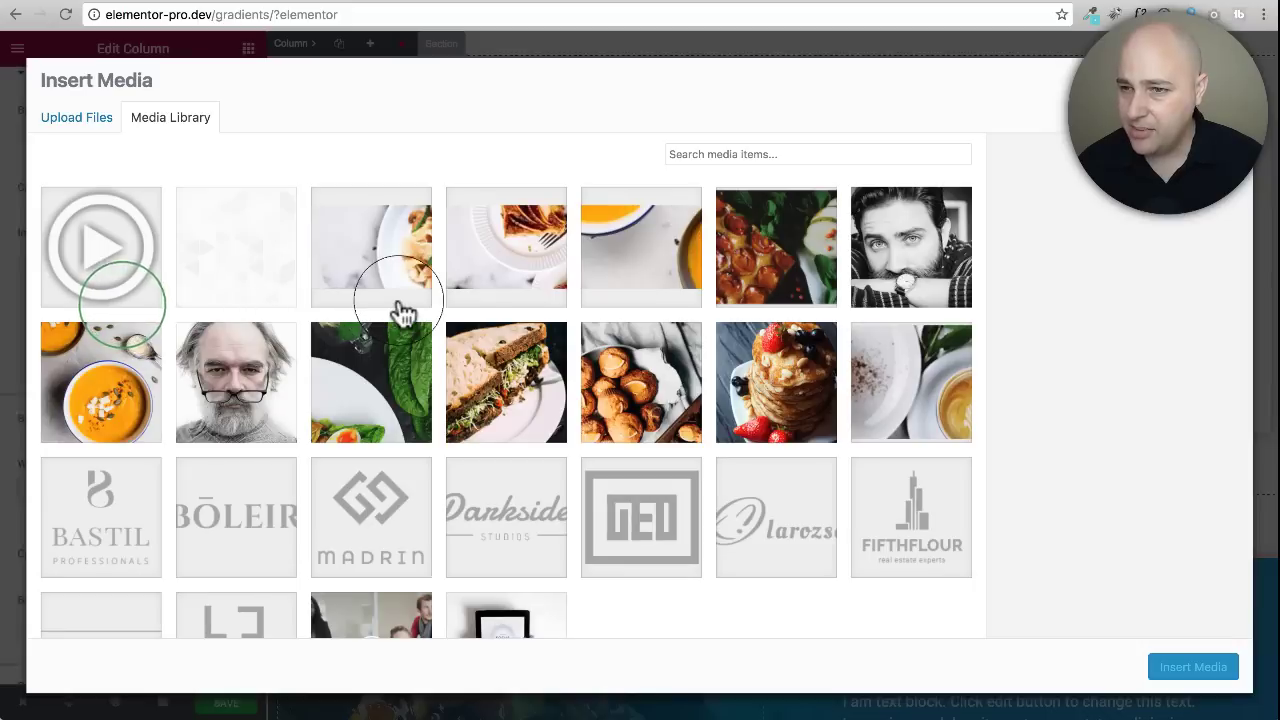
Try several pictures in the media library and insert 21.jpg as the column's background image.
left_click(392, 260)
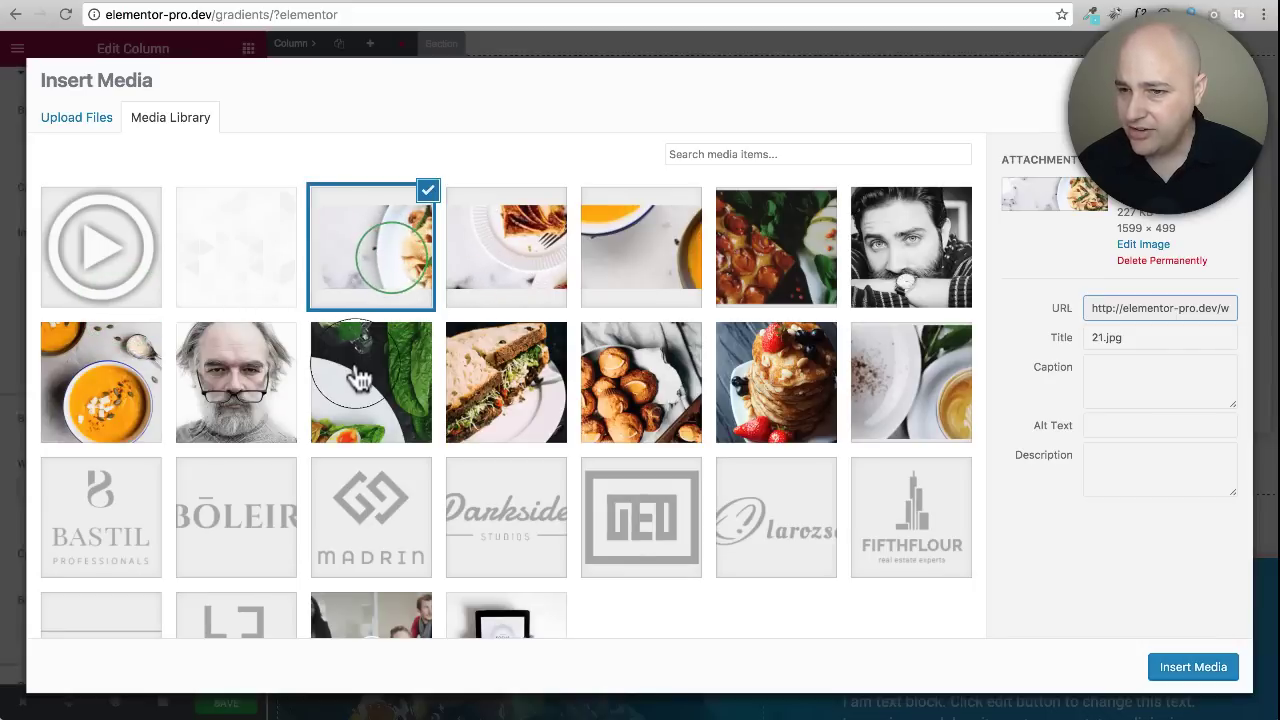
left_click(360, 378)
left_click(371, 281)
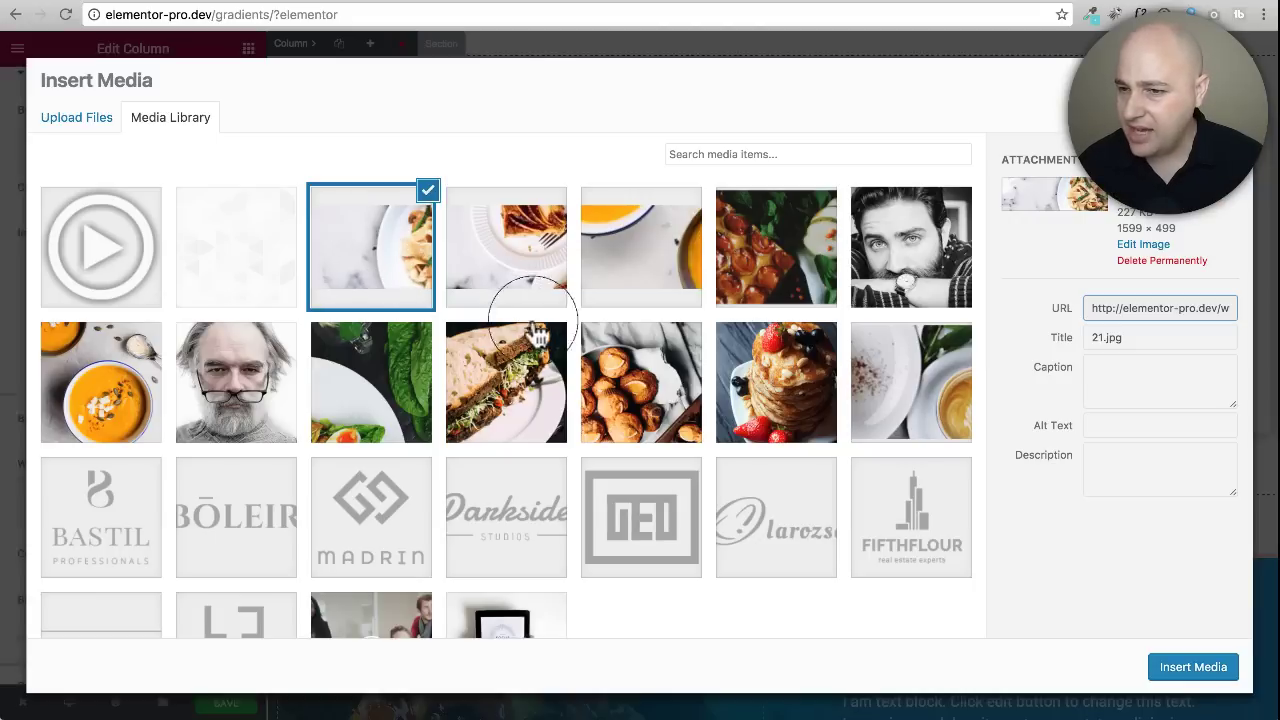
left_click(490, 392)
left_click(632, 388)
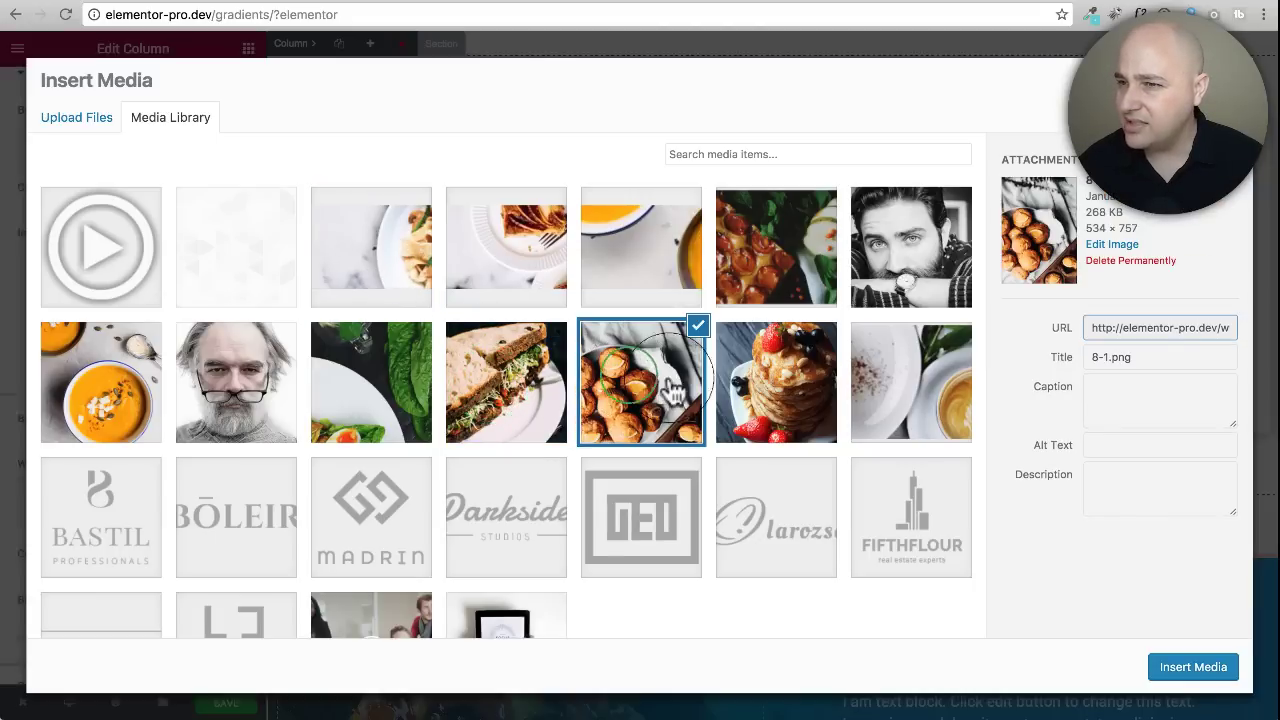
left_click(776, 378)
left_click(882, 254)
left_click(814, 265)
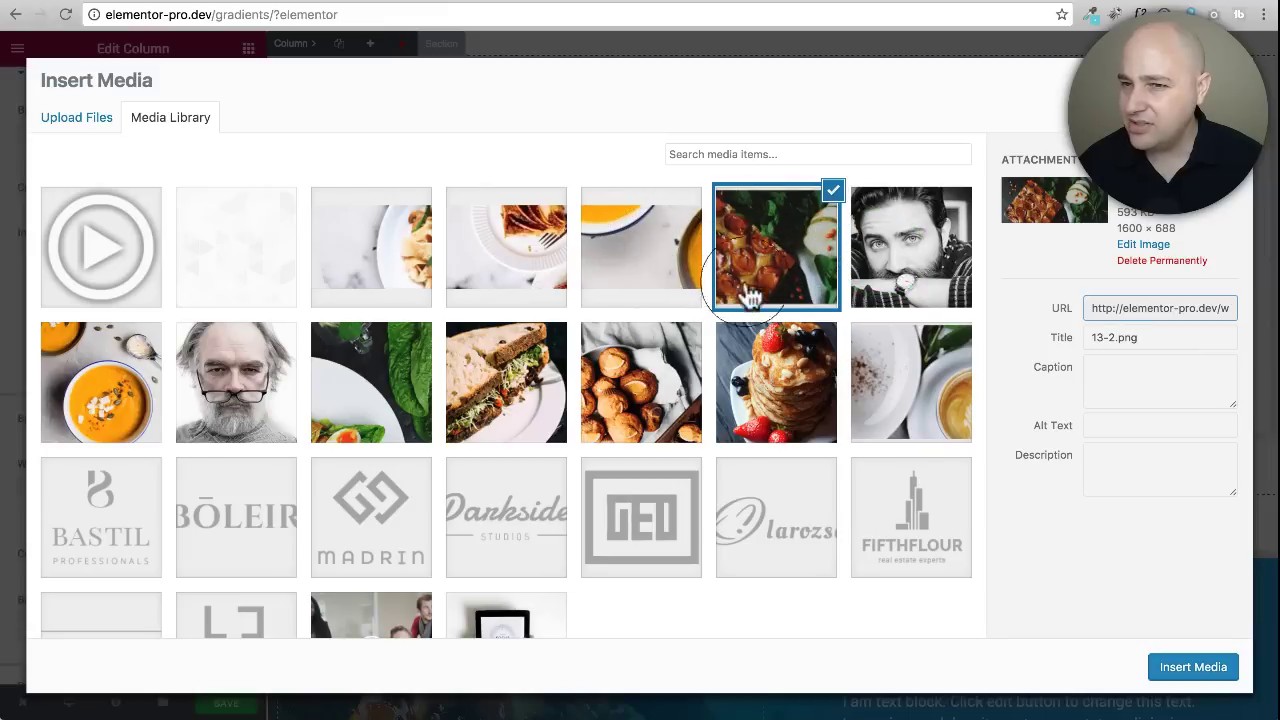
left_click(505, 232)
left_click(432, 247)
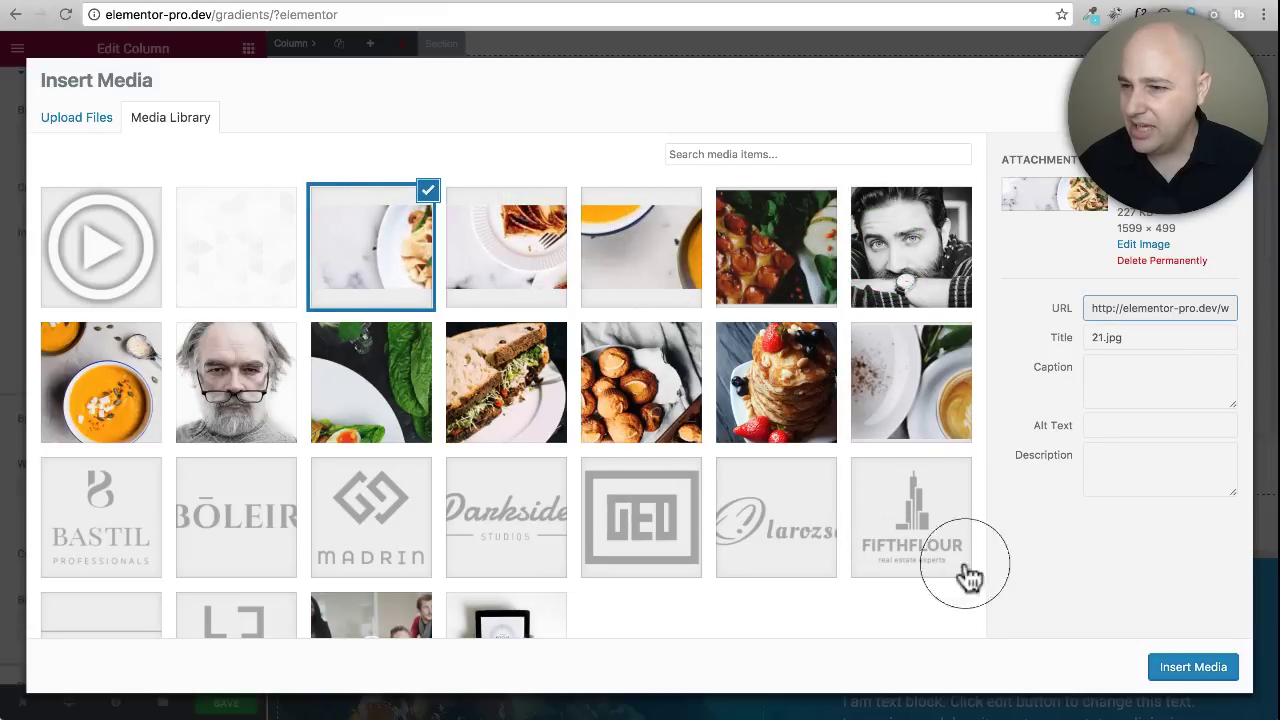
left_click(1190, 668)
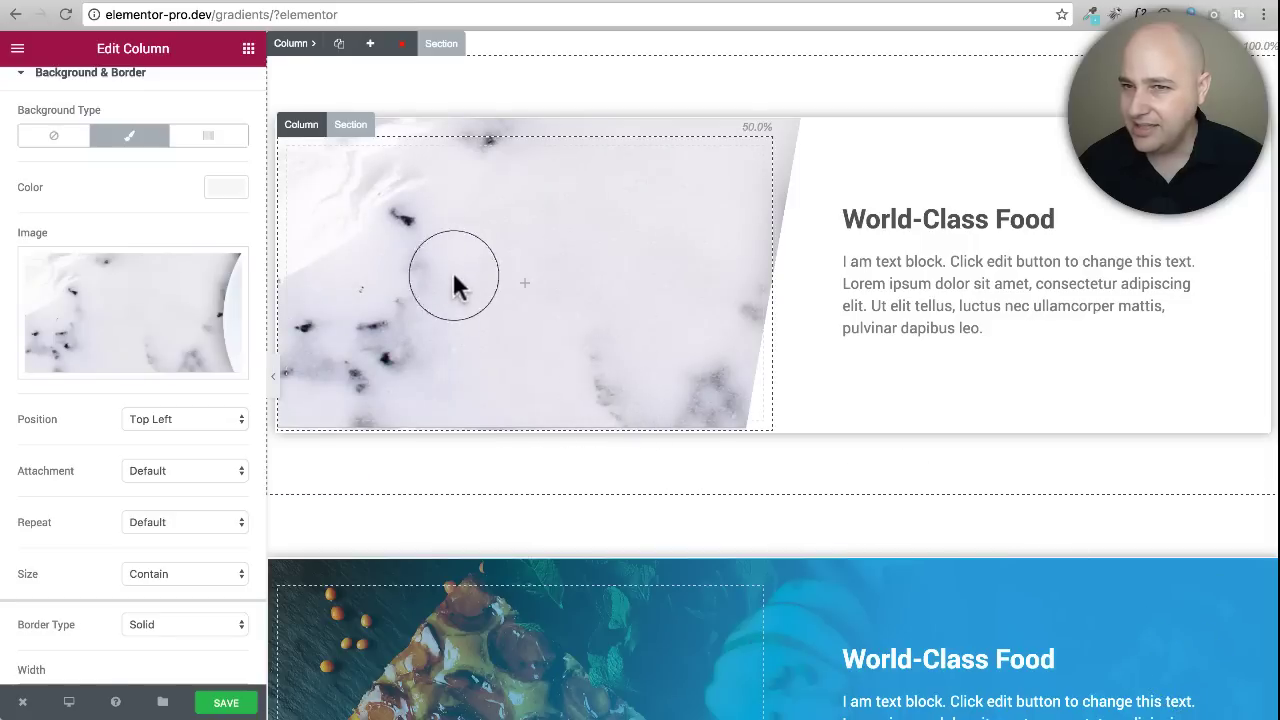
Remove the 21.jpg background image and insert 13-2.png from the media library in its place.
left_click(158, 358)
left_click(128, 318)
left_click(765, 245)
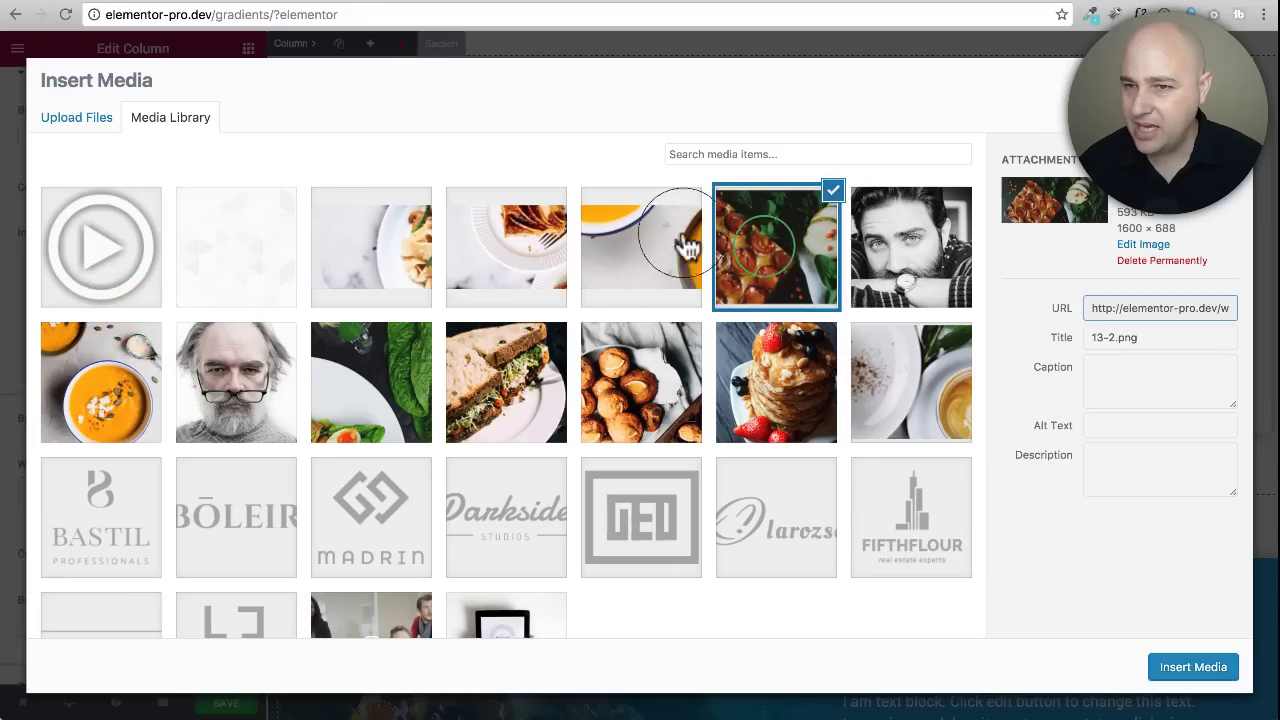
left_click(1198, 670)
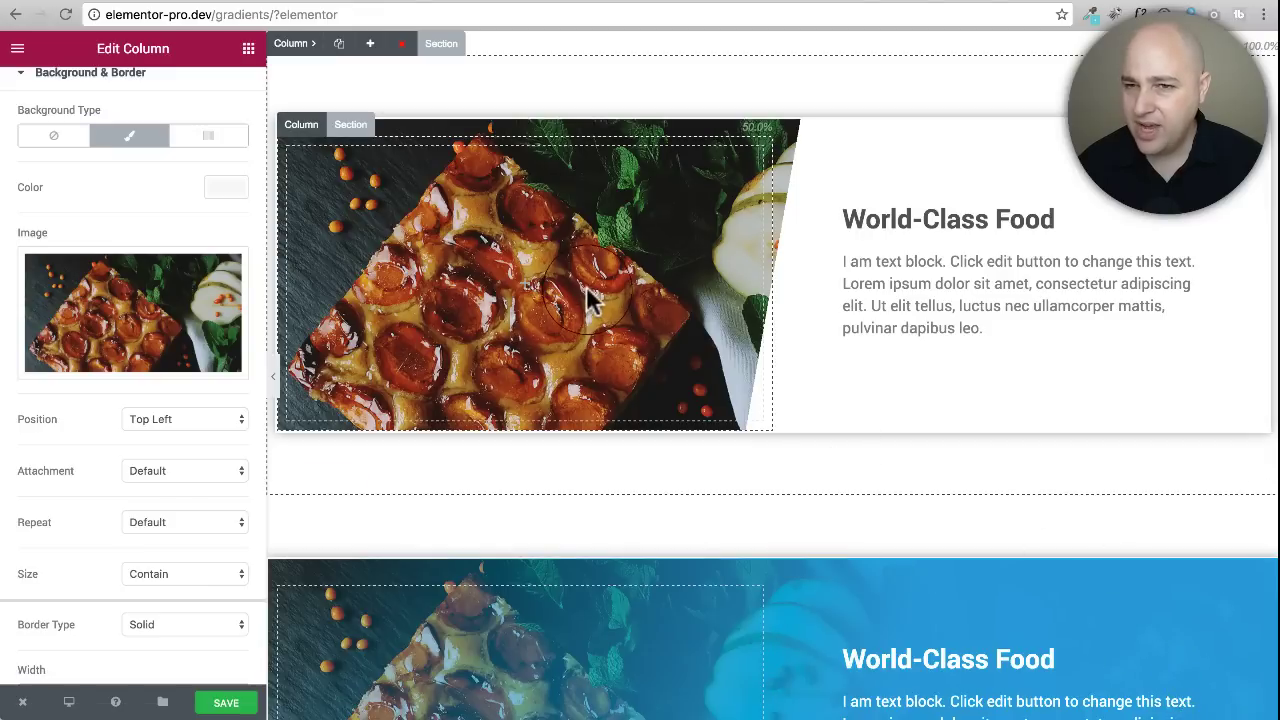
Show the Background Overlay gradient settings of the outer column holding the first World-Class Food banner.
scroll(75, 180, "up", 2)
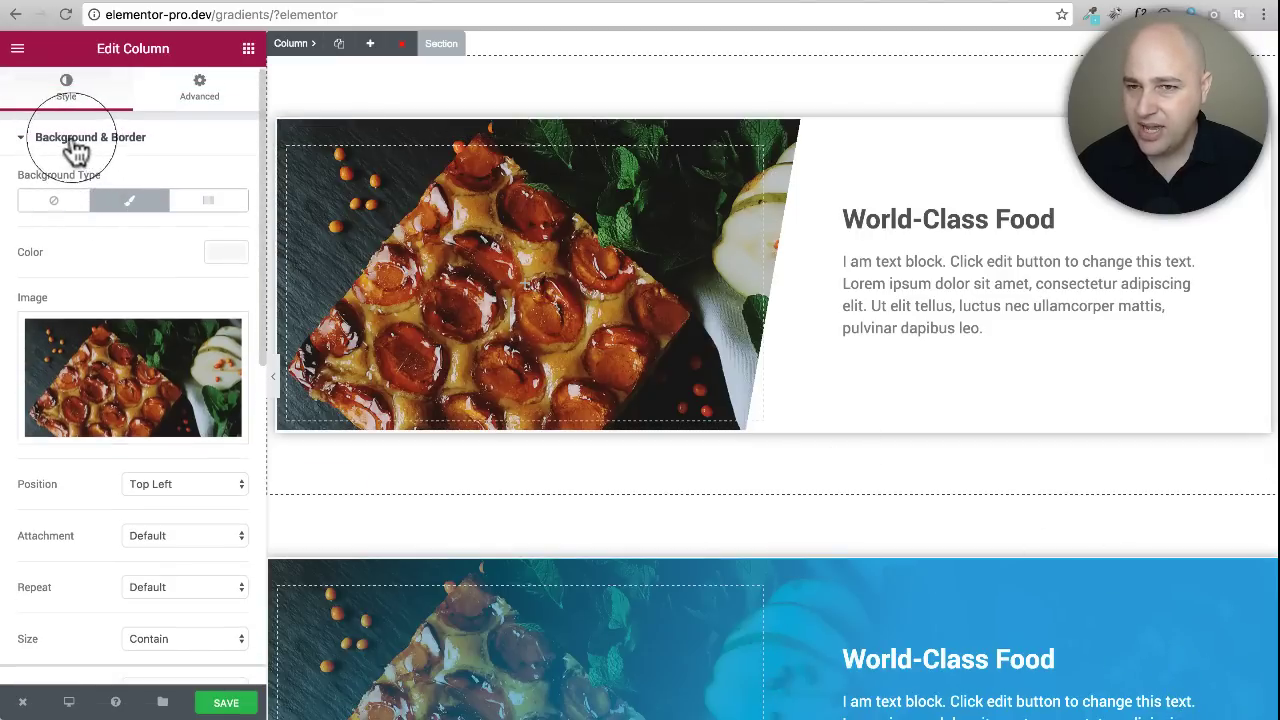
left_click(22, 137)
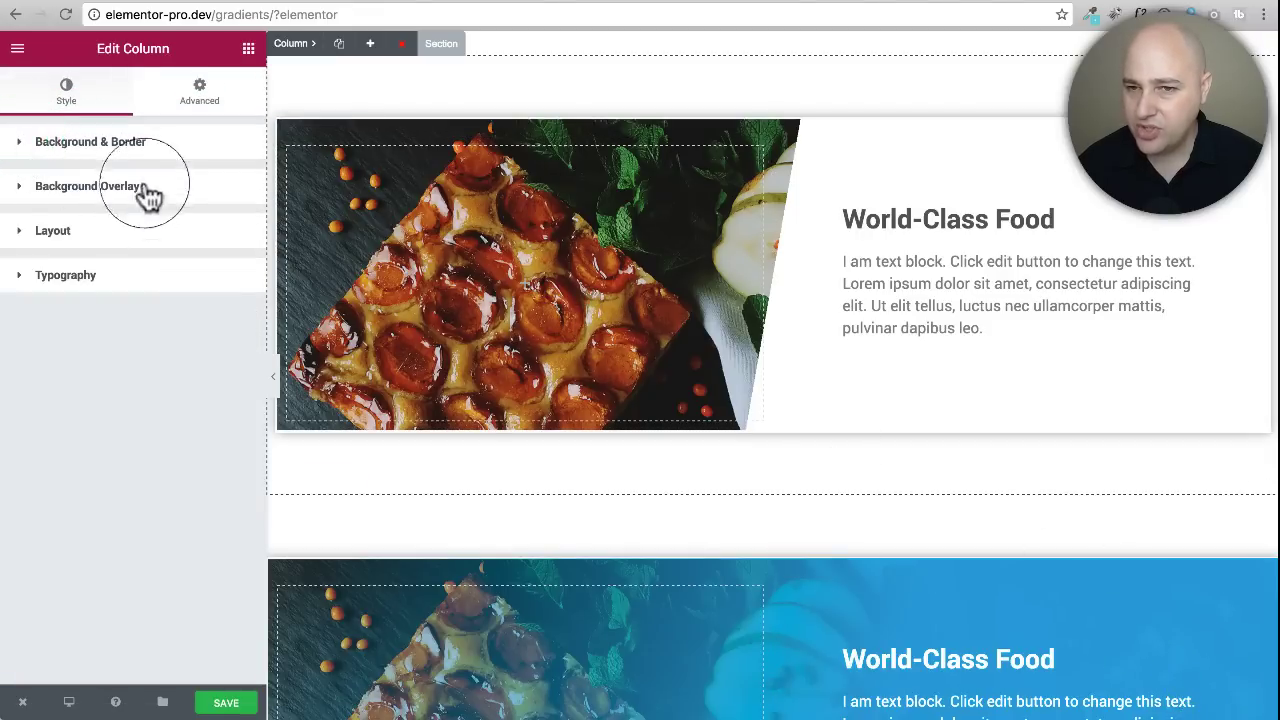
left_click(80, 196)
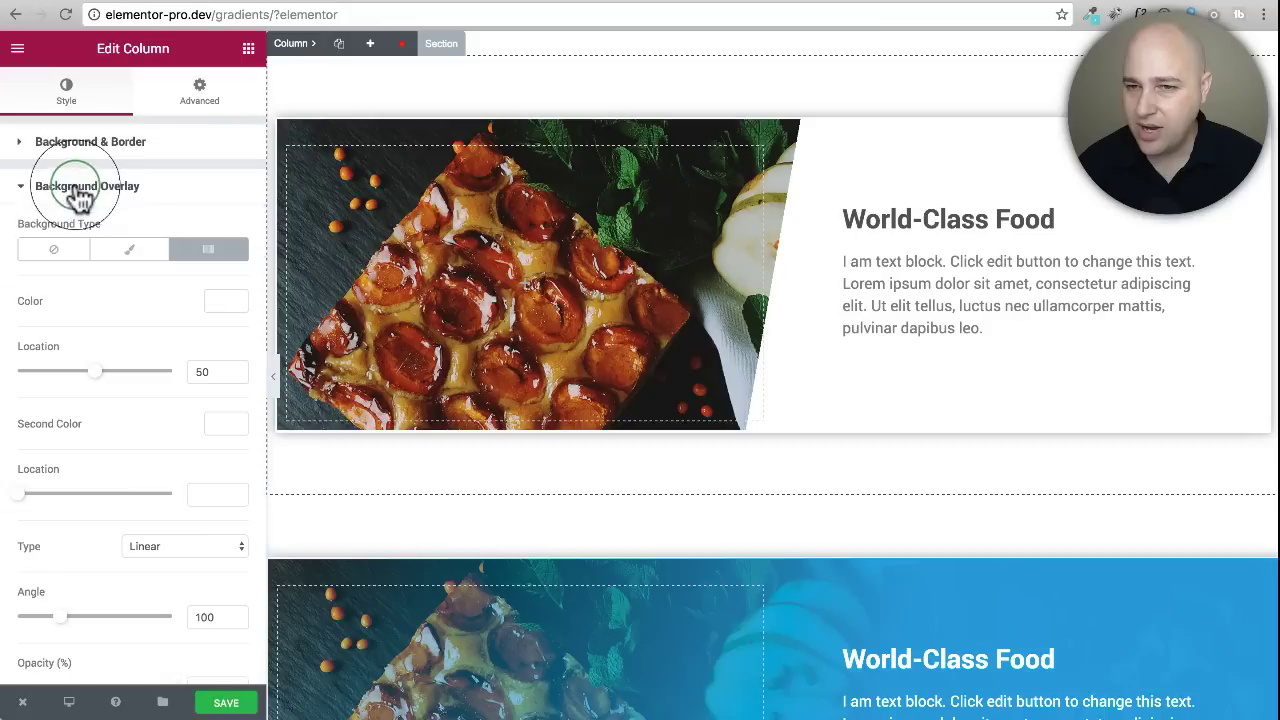
scroll(86, 195, "down", 2)
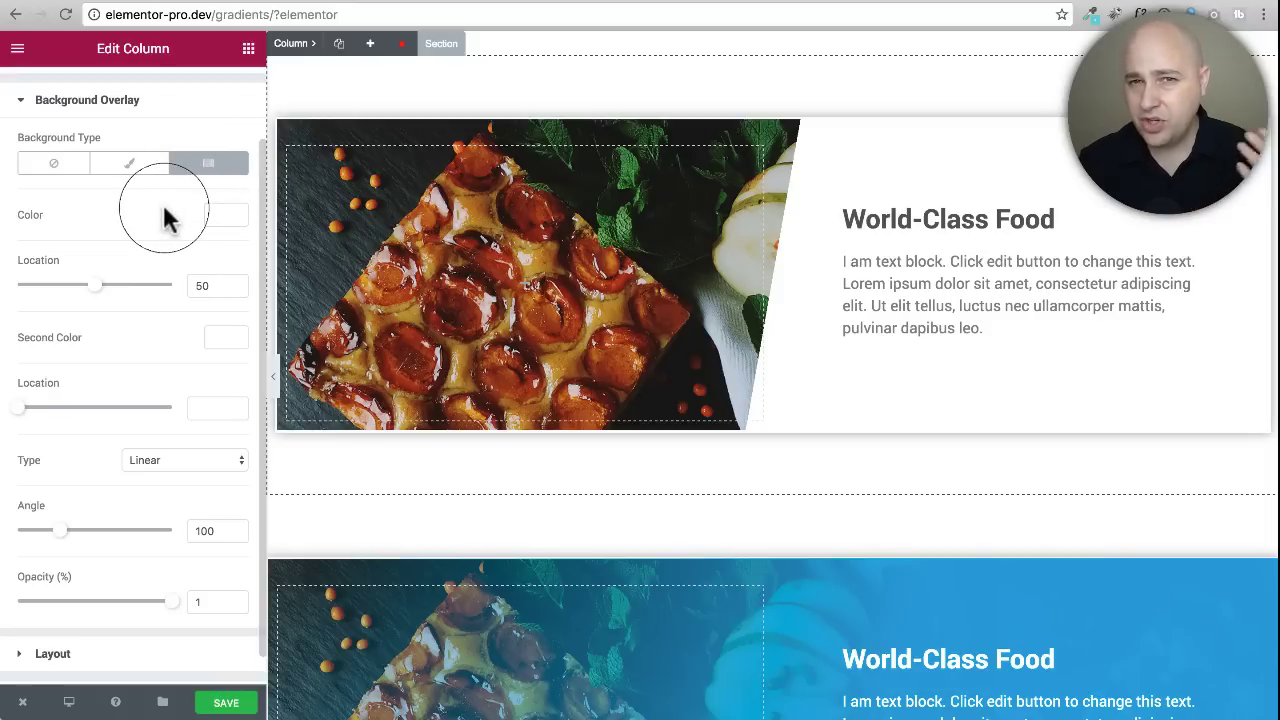
Set the overlay's first gradient colour to grey with zero opacity, trying the blue swatch and different saturation levels on the way.
left_click(225, 215)
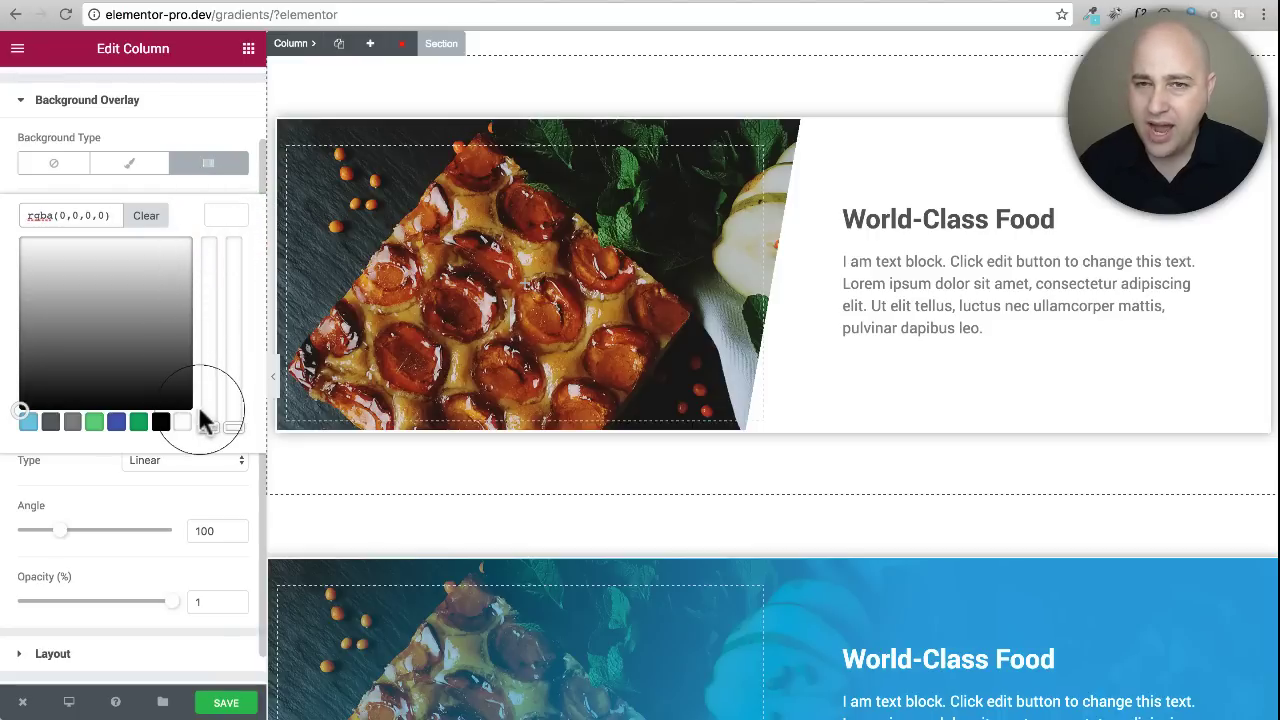
mouse_move(233, 427)
left_mouse_down()
mouse_move(245, 237)
mouse_move(233, 427)
left_mouse_up()
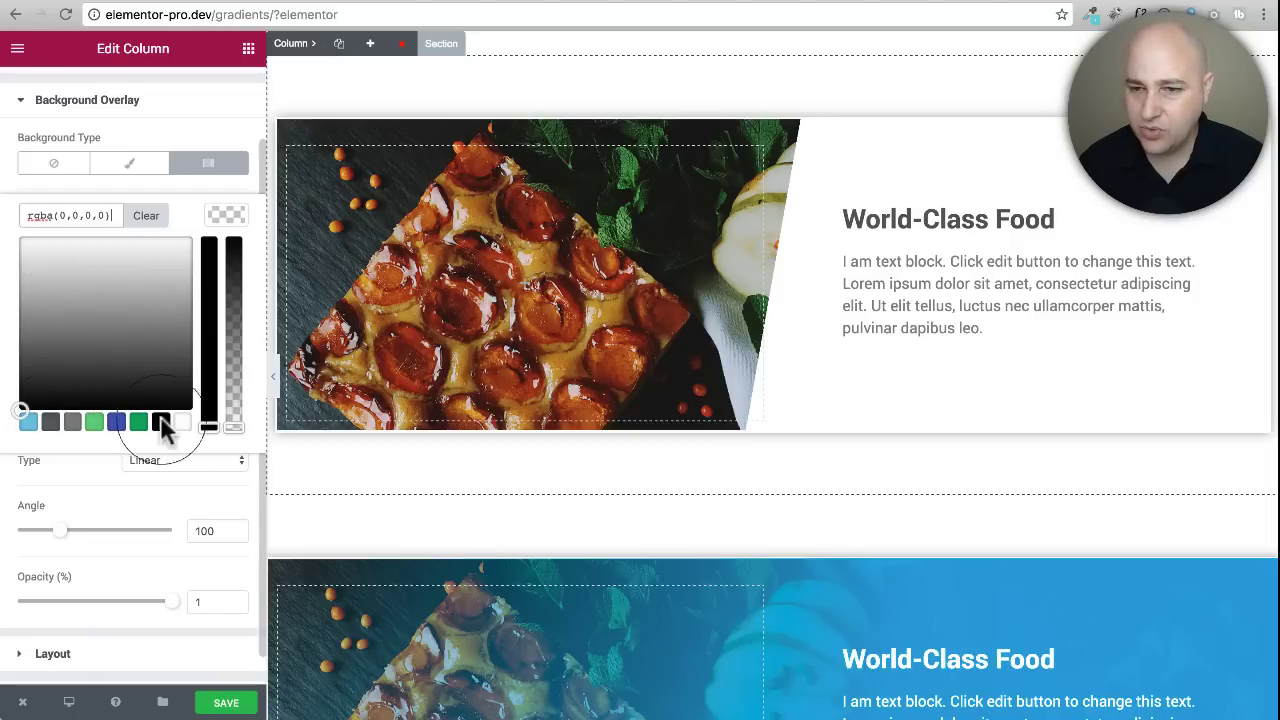
mouse_move(234, 428)
left_mouse_down()
mouse_move(234, 240)
mouse_move(215, 431)
left_mouse_up()
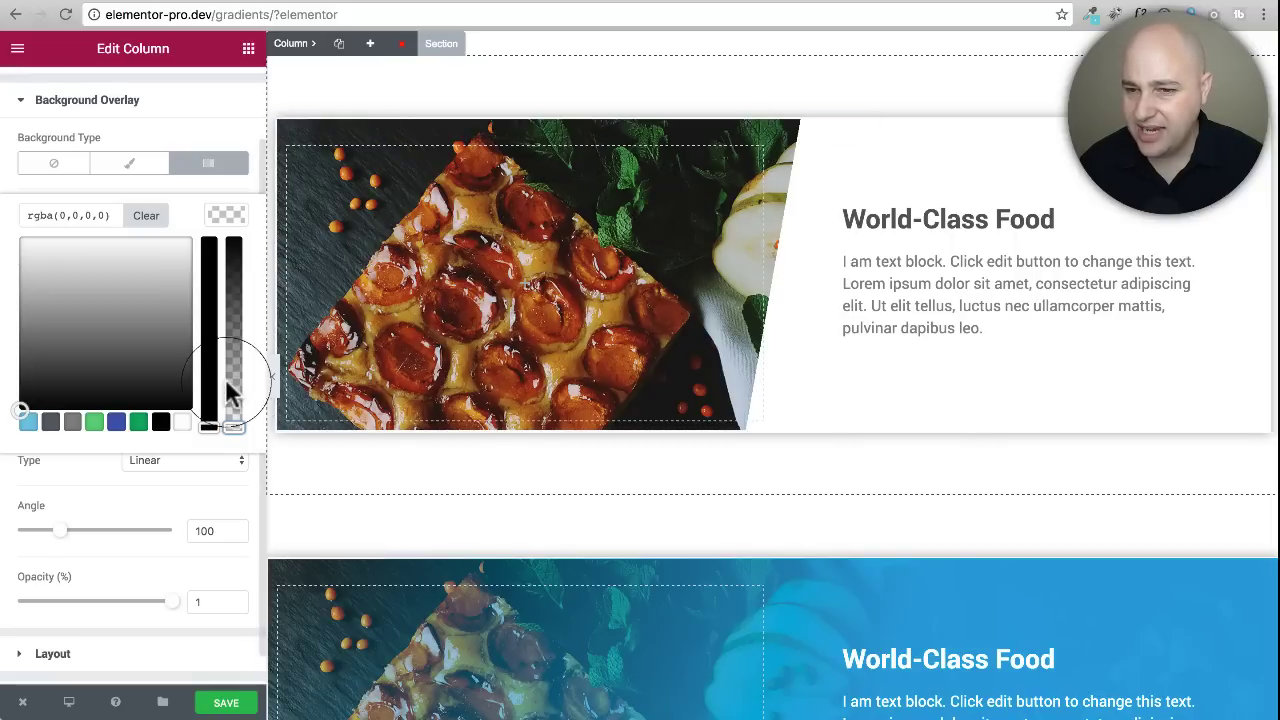
left_click(118, 428)
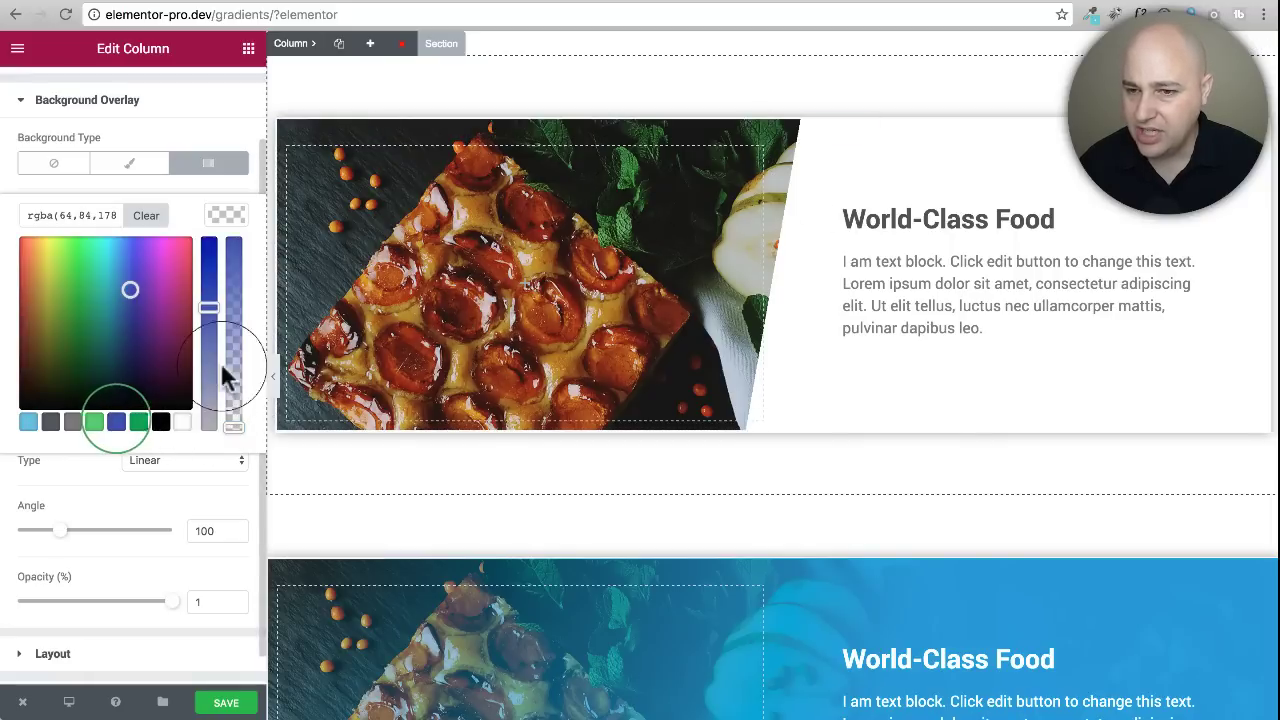
left_click_drag(208, 308, 208, 264)
left_click_drag(229, 428, 240, 491)
left_click(240, 491)
left_click(228, 228)
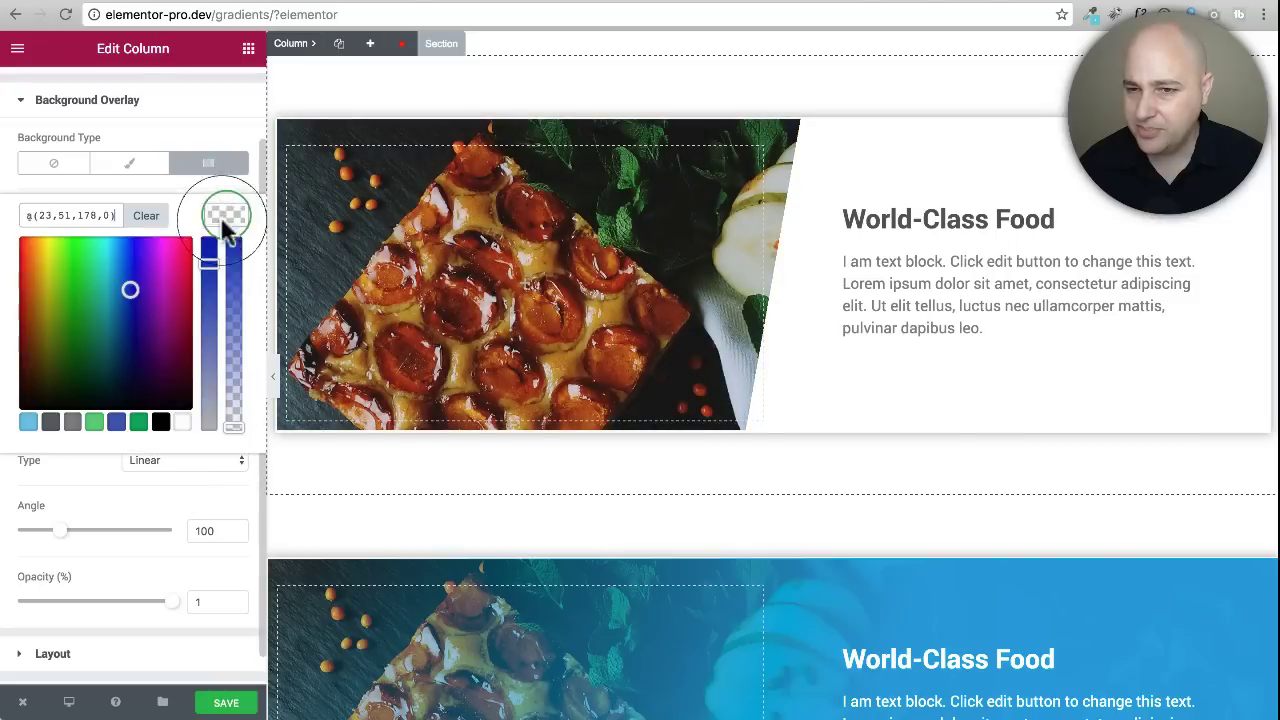
left_click_drag(209, 262, 200, 457)
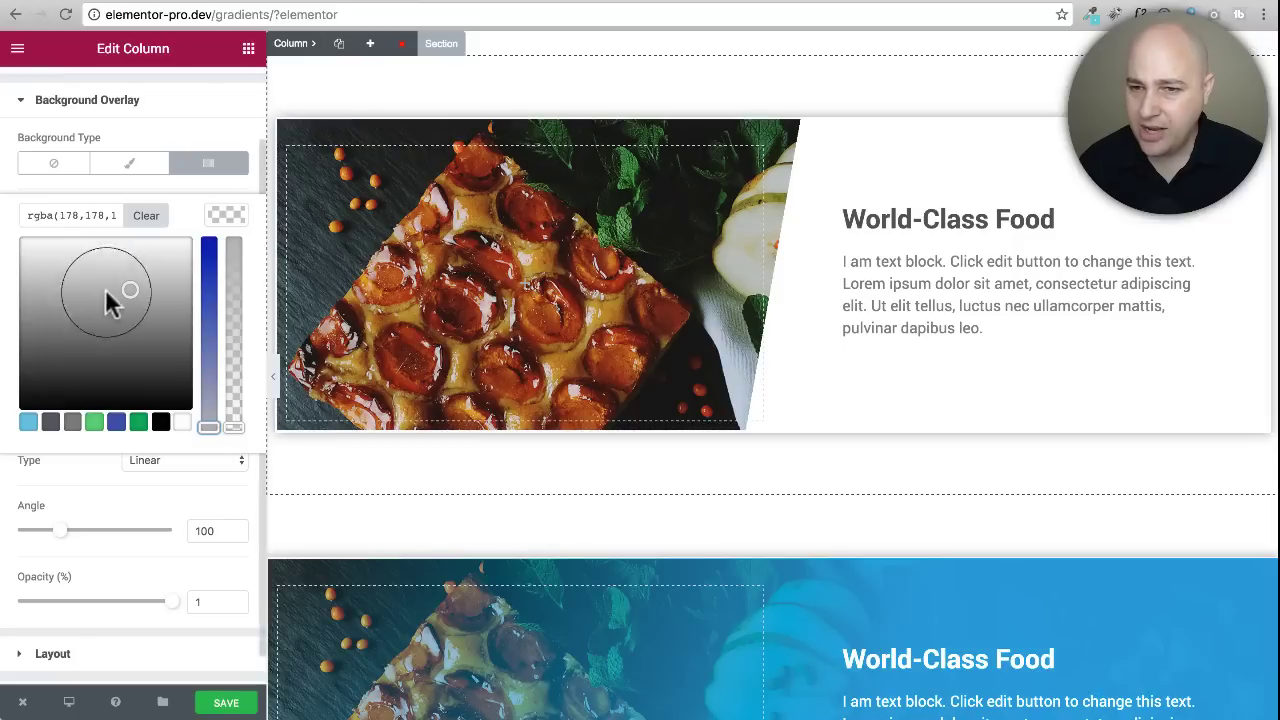
left_click(236, 428)
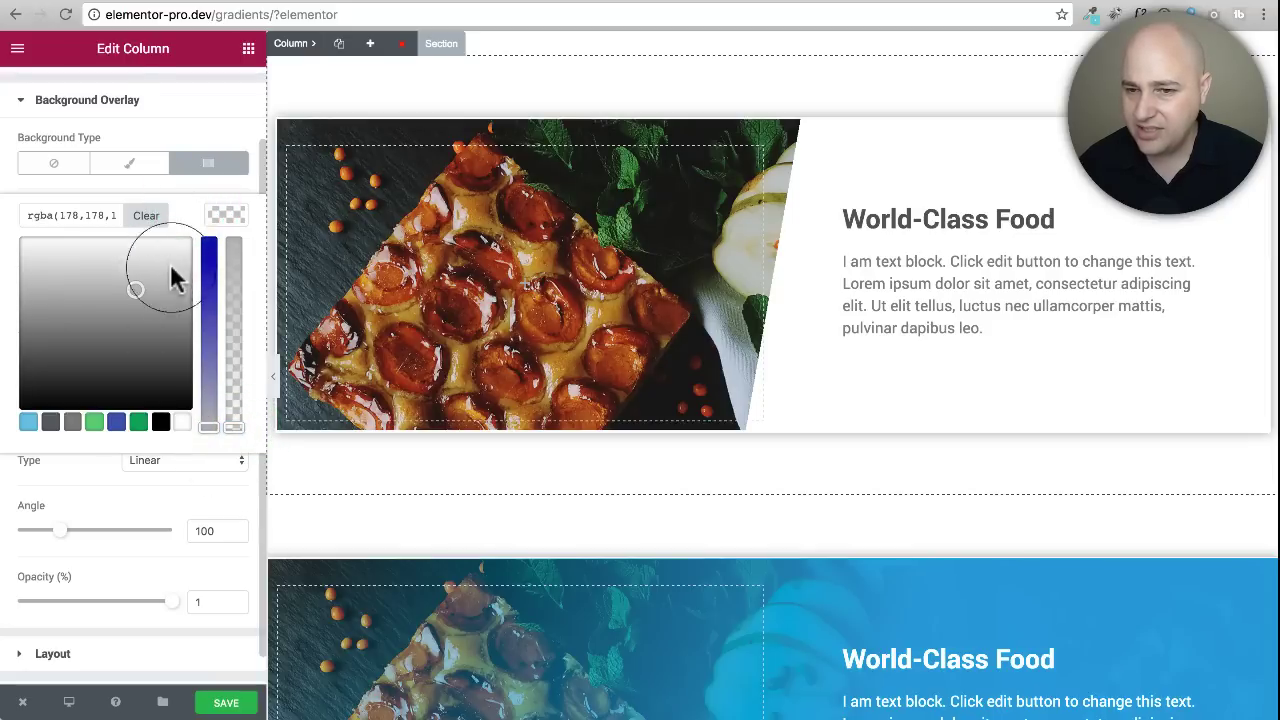
left_click(228, 215)
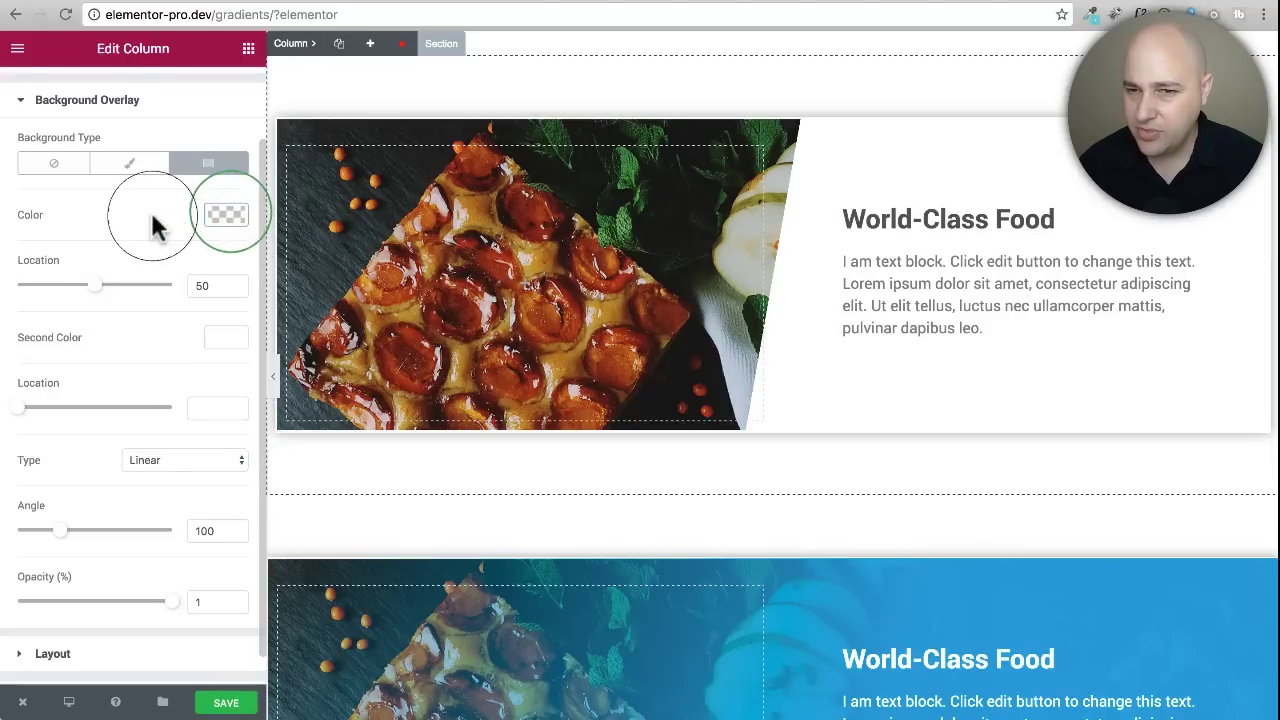
Inspect the overlay's second gradient colour, and set the first colour's location to 50 and the second colour's location to 0.
scroll(155, 228, "down", 1)
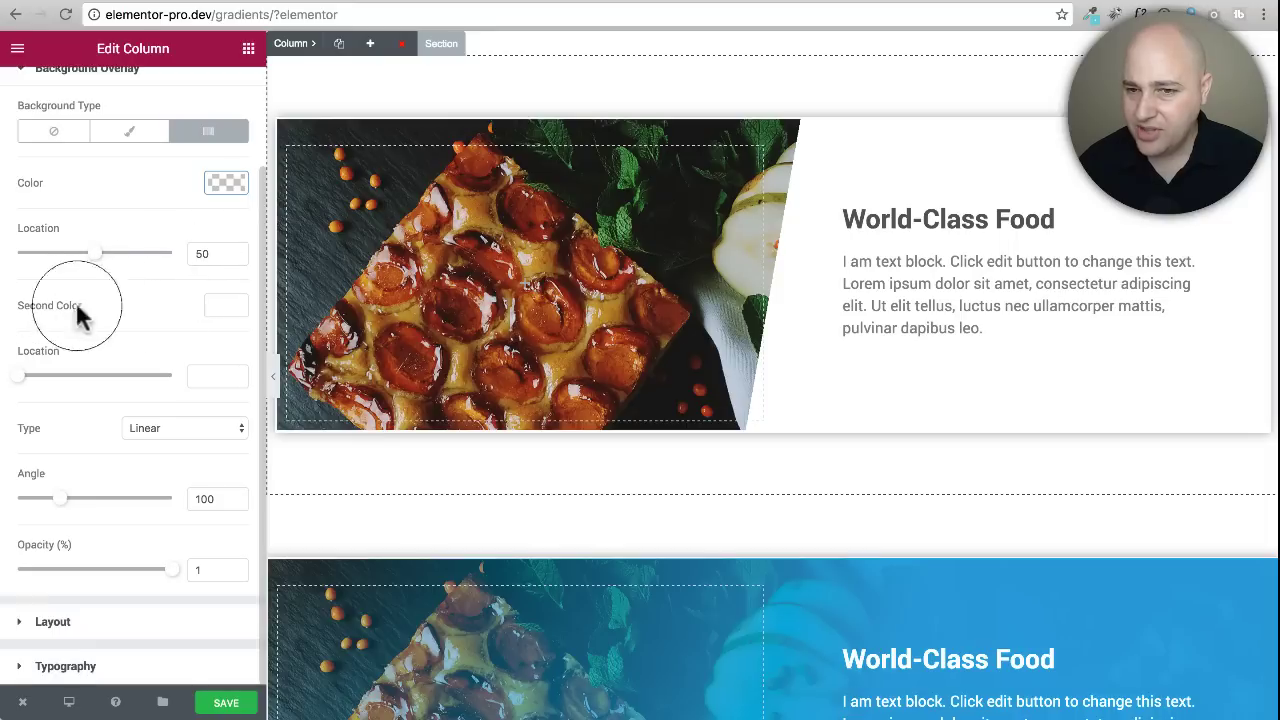
left_click(220, 306)
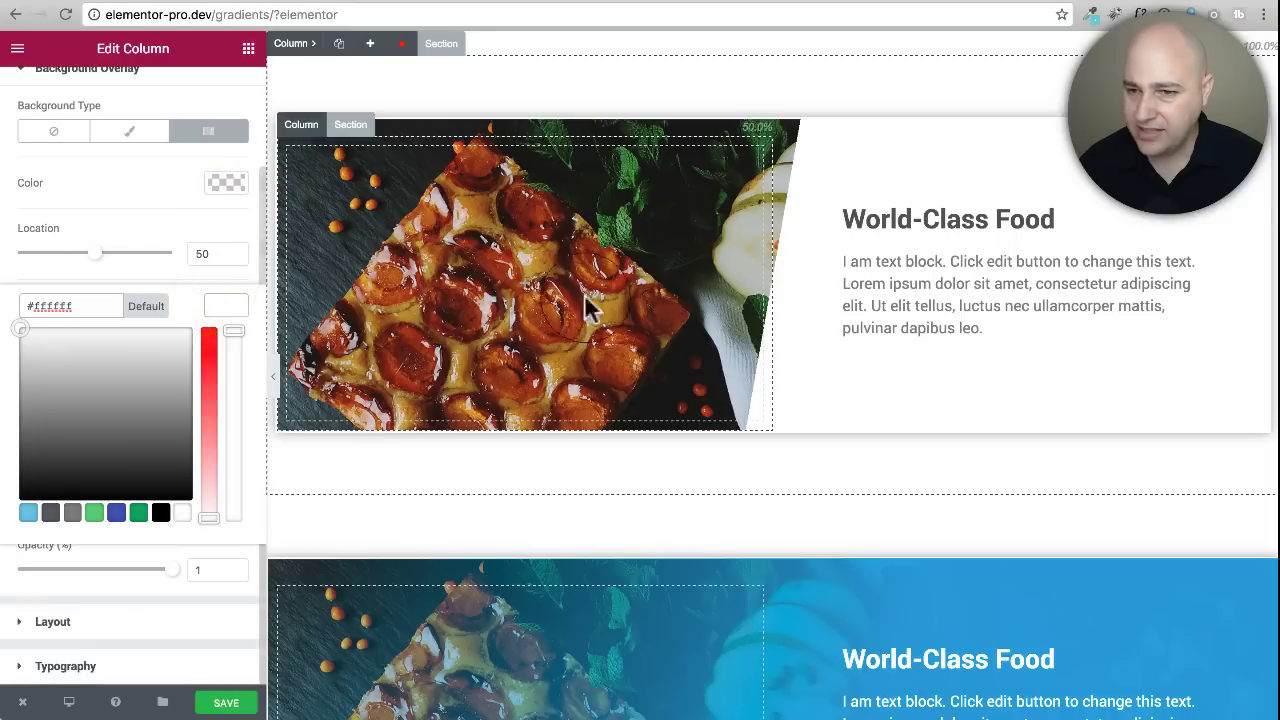
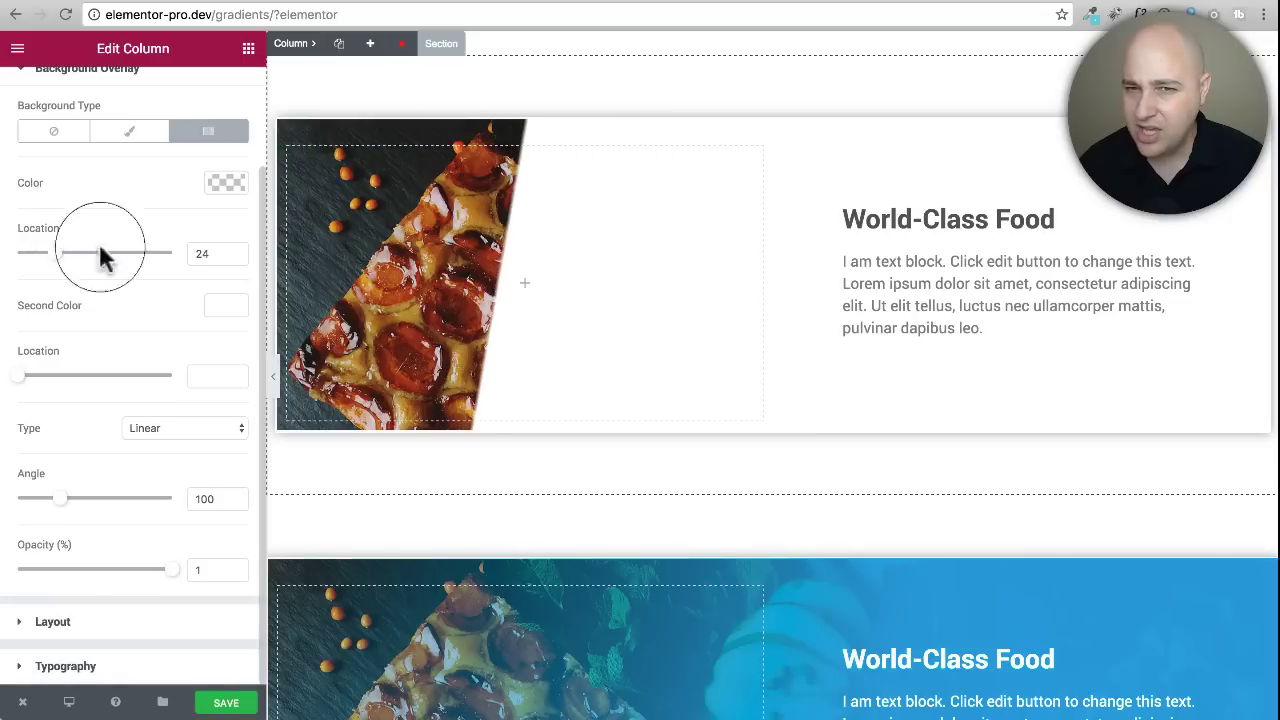
double_click(190, 252)
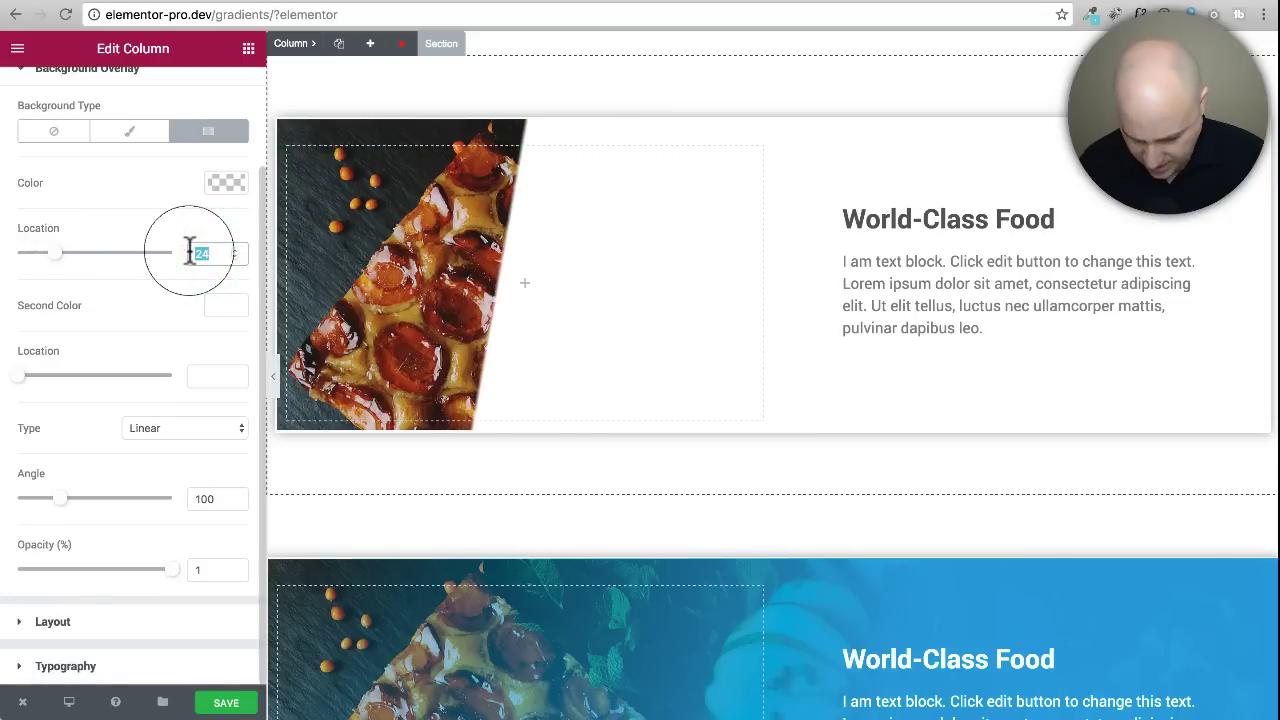
type("50")
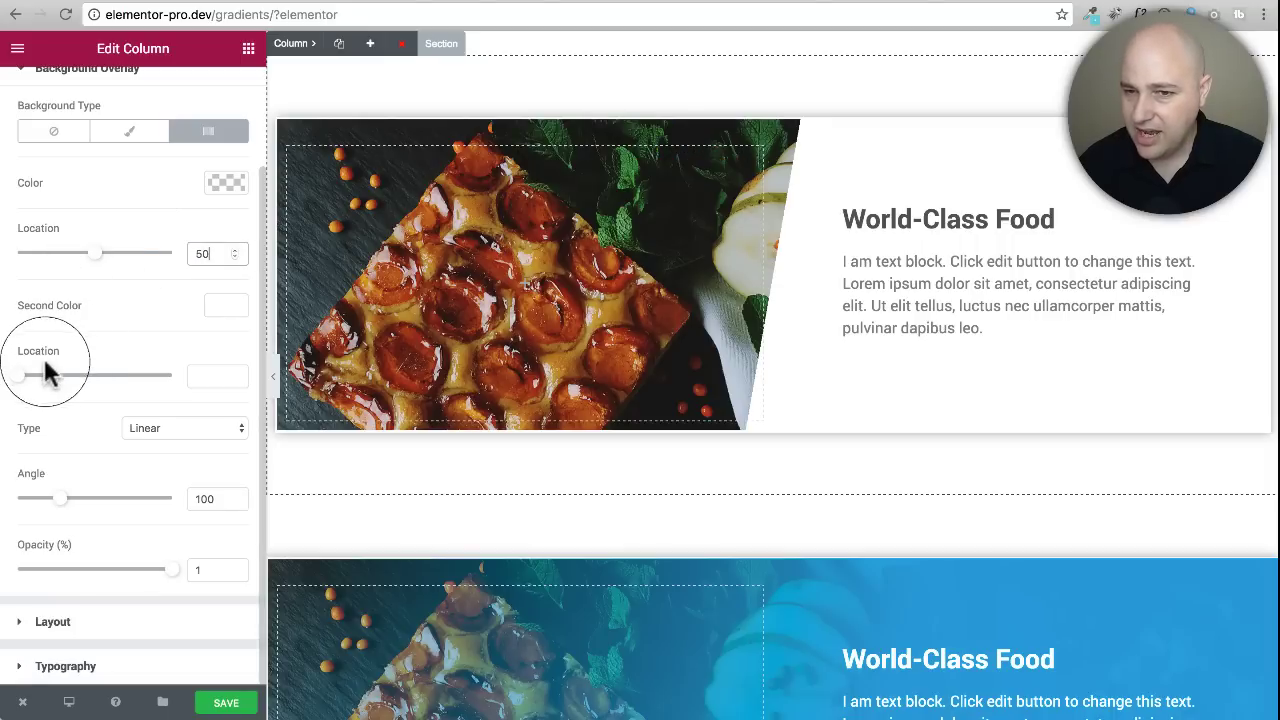
mouse_move(11, 386)
left_mouse_down()
mouse_move(166, 389)
mouse_move(2, 375)
left_mouse_up()
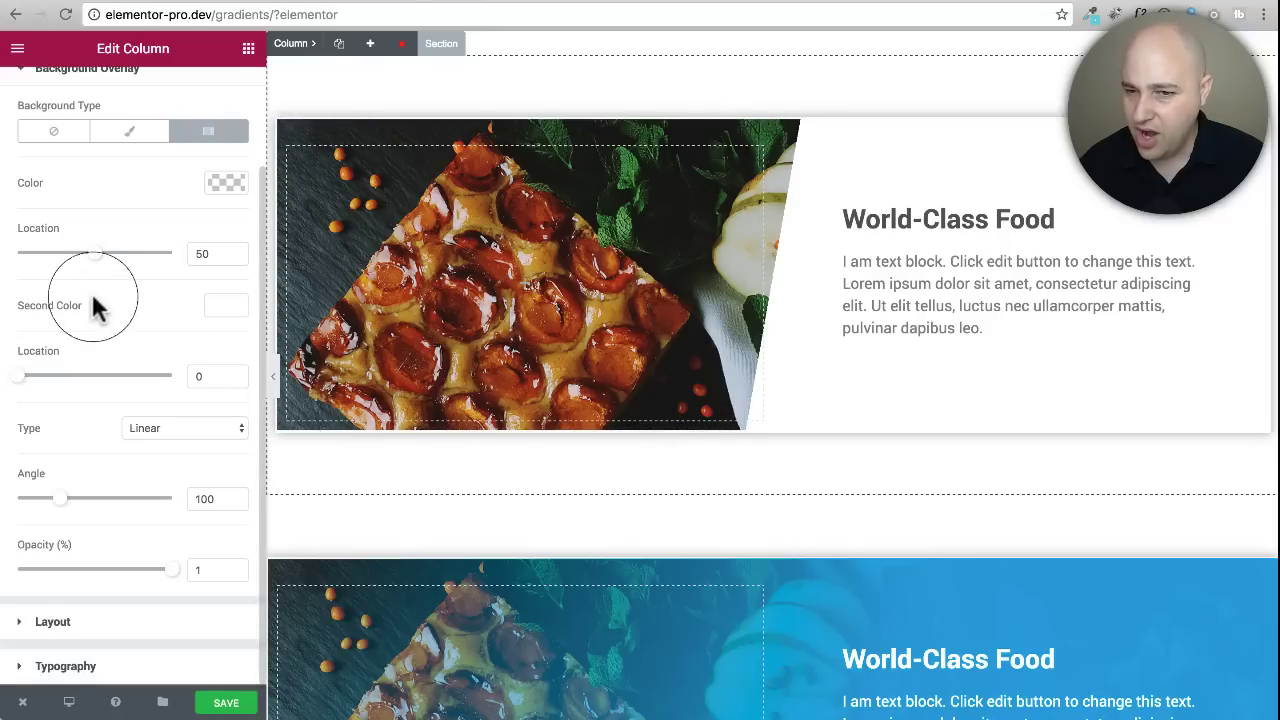
Try the Radial gradient type for the column's overlay and switch it back to Linear.
left_click(170, 437)
left_click(171, 445)
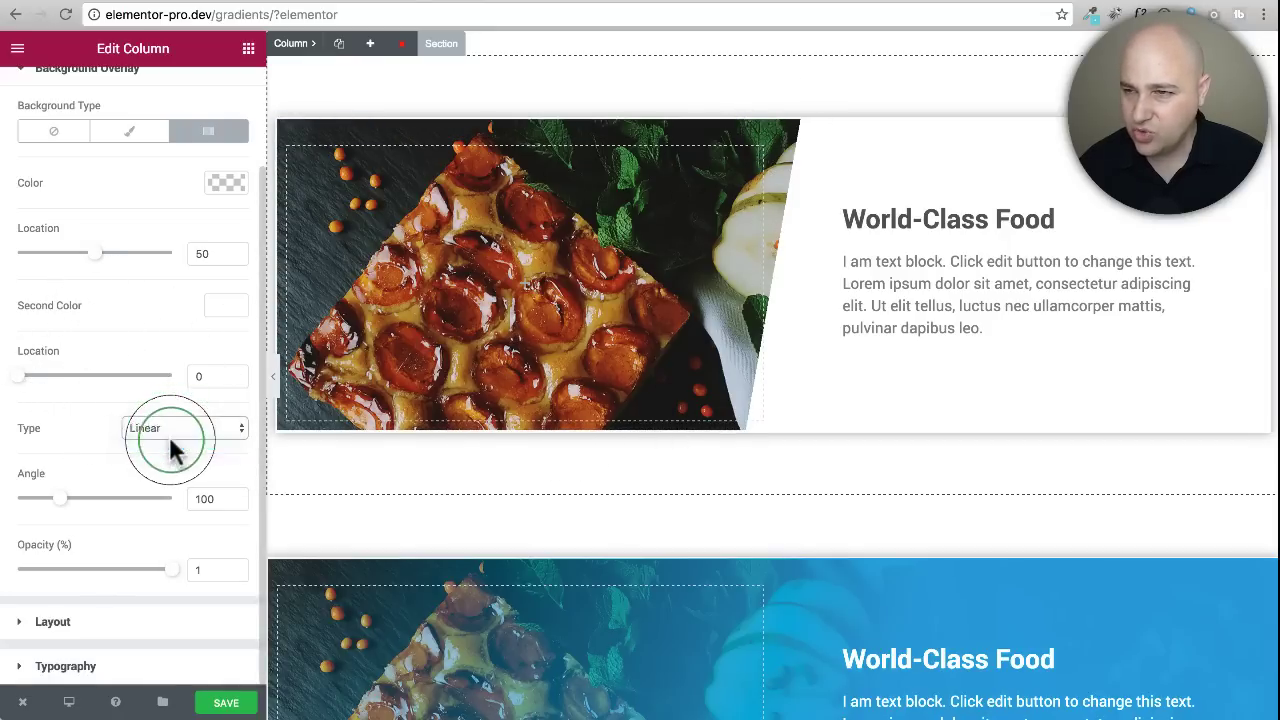
left_click(173, 446)
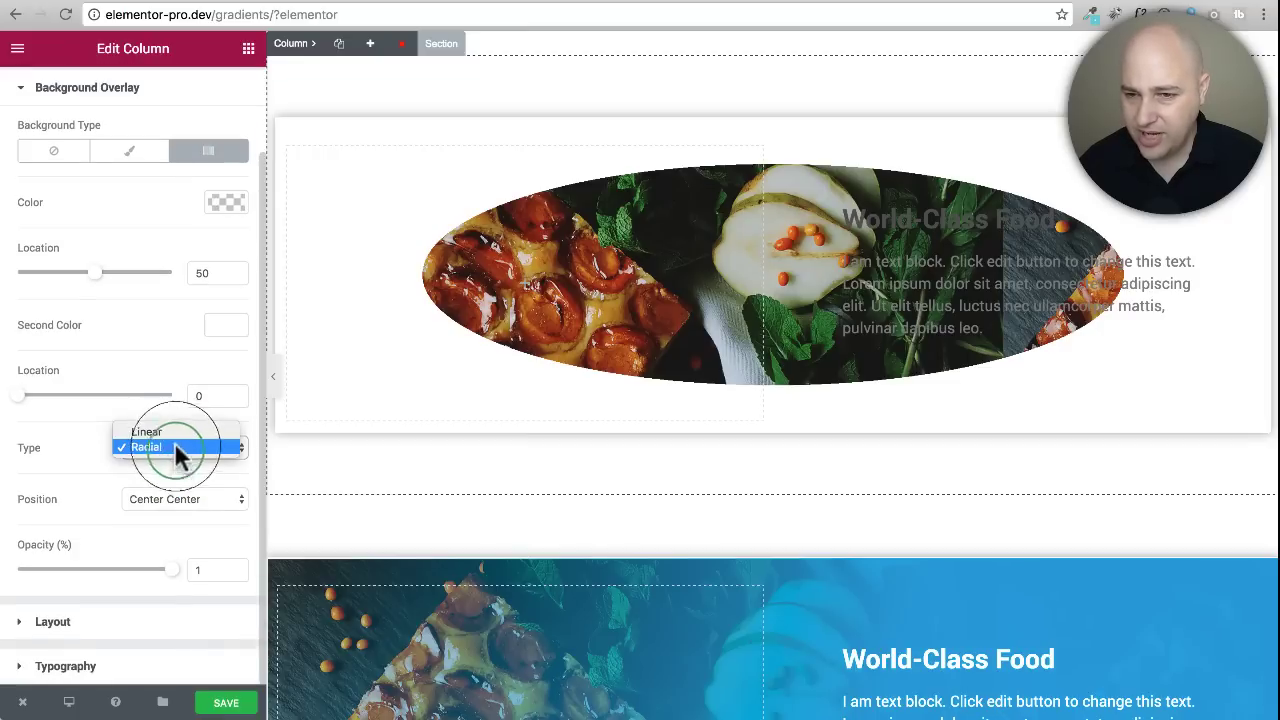
left_click(173, 431)
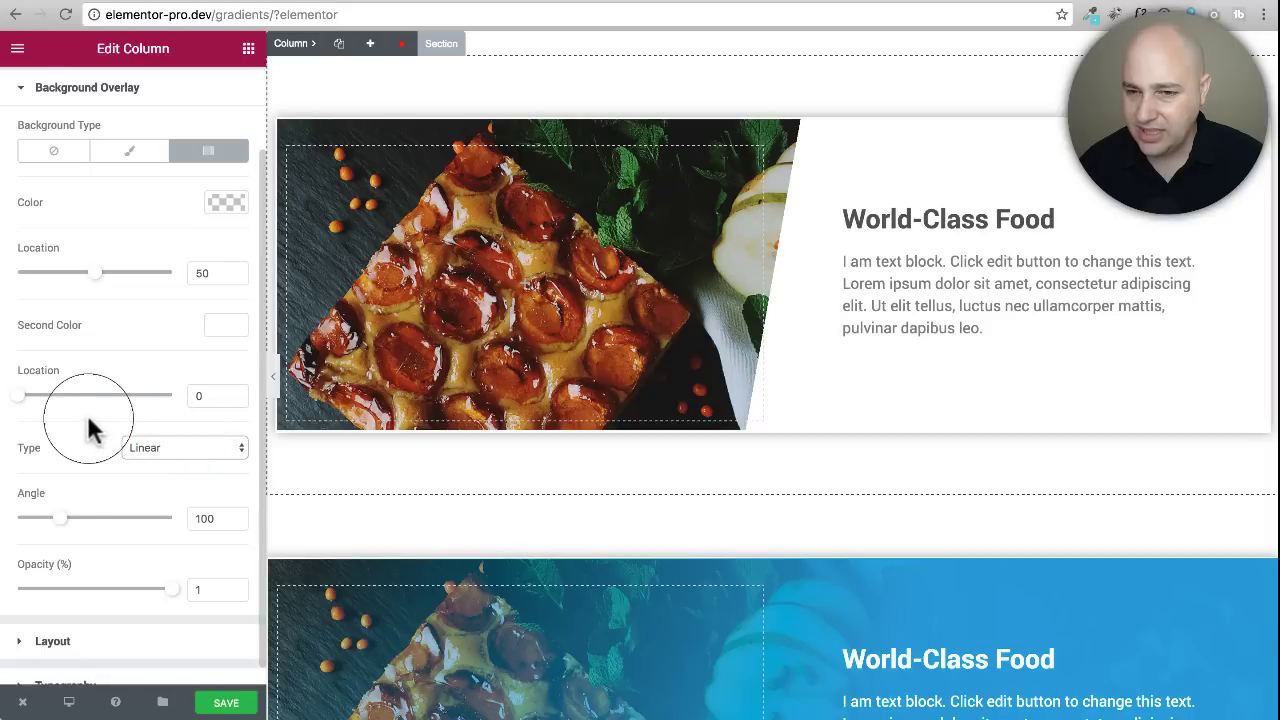
Try a 90-degree angle for the overlay's linear gradient and set it back to 100.
scroll(84, 445, "down", 1)
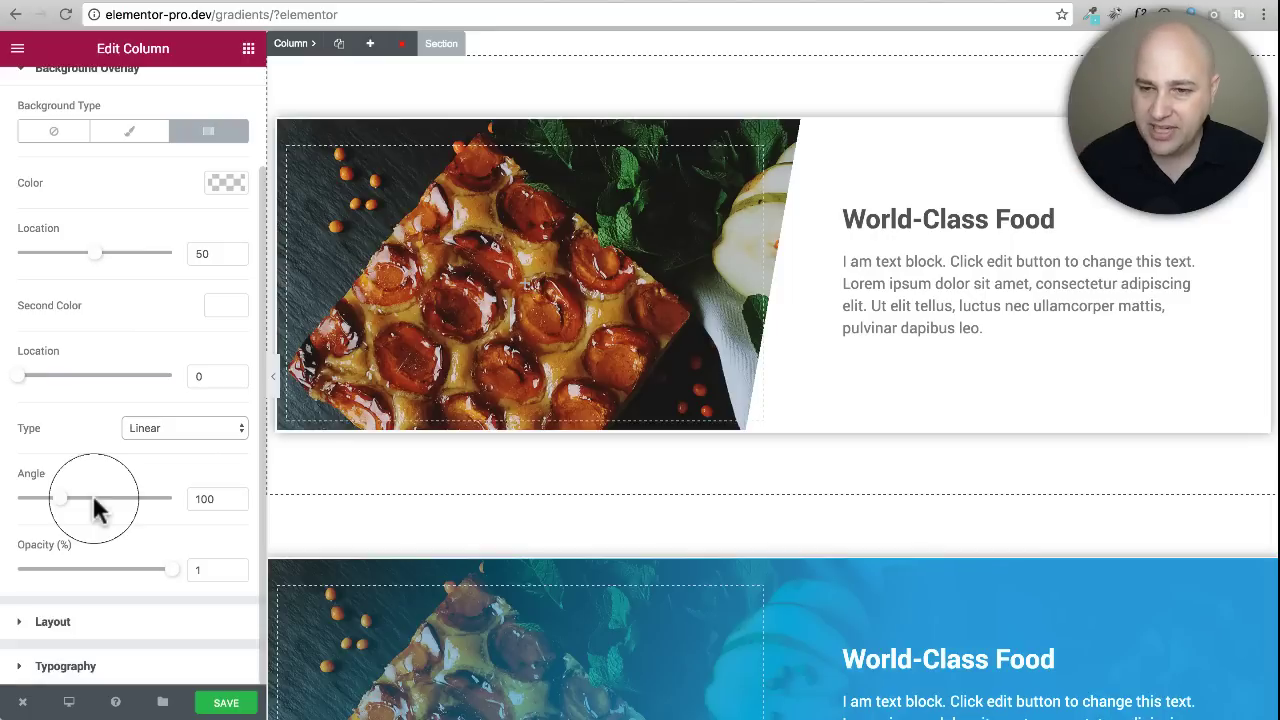
double_click(220, 499)
type("90")
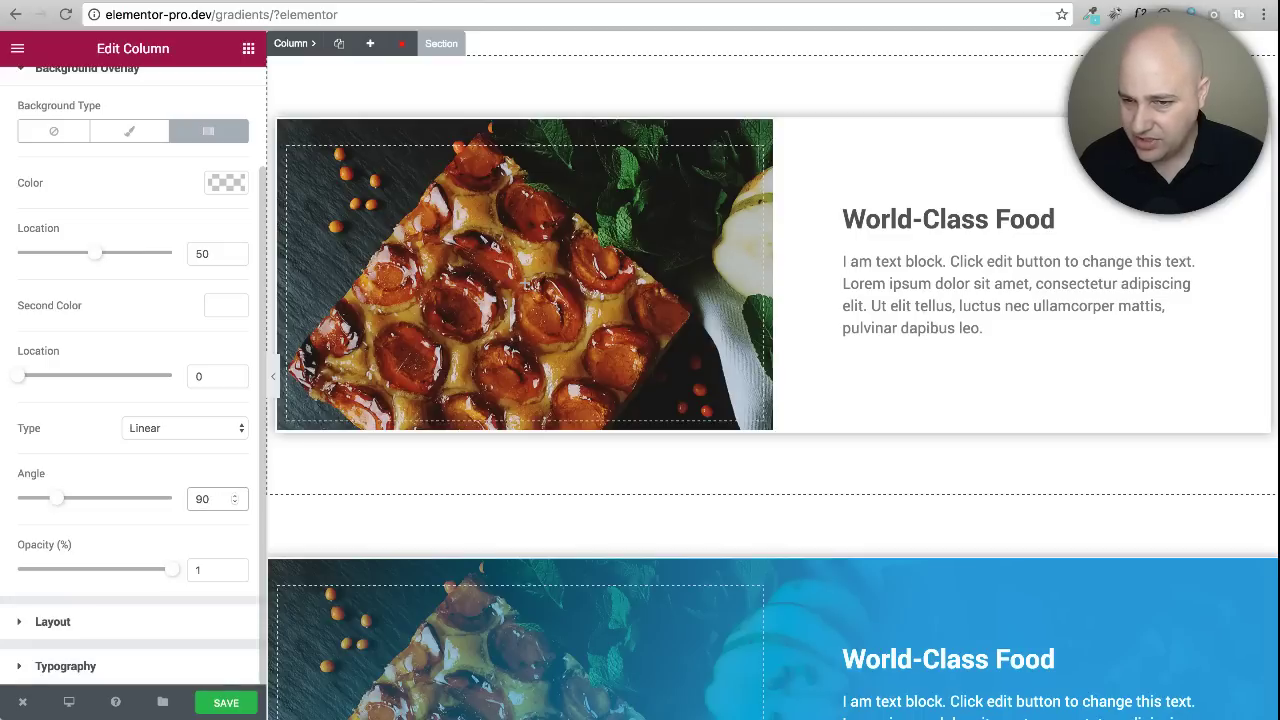
key("BackSpace")
key("BackSpace")
type("100")
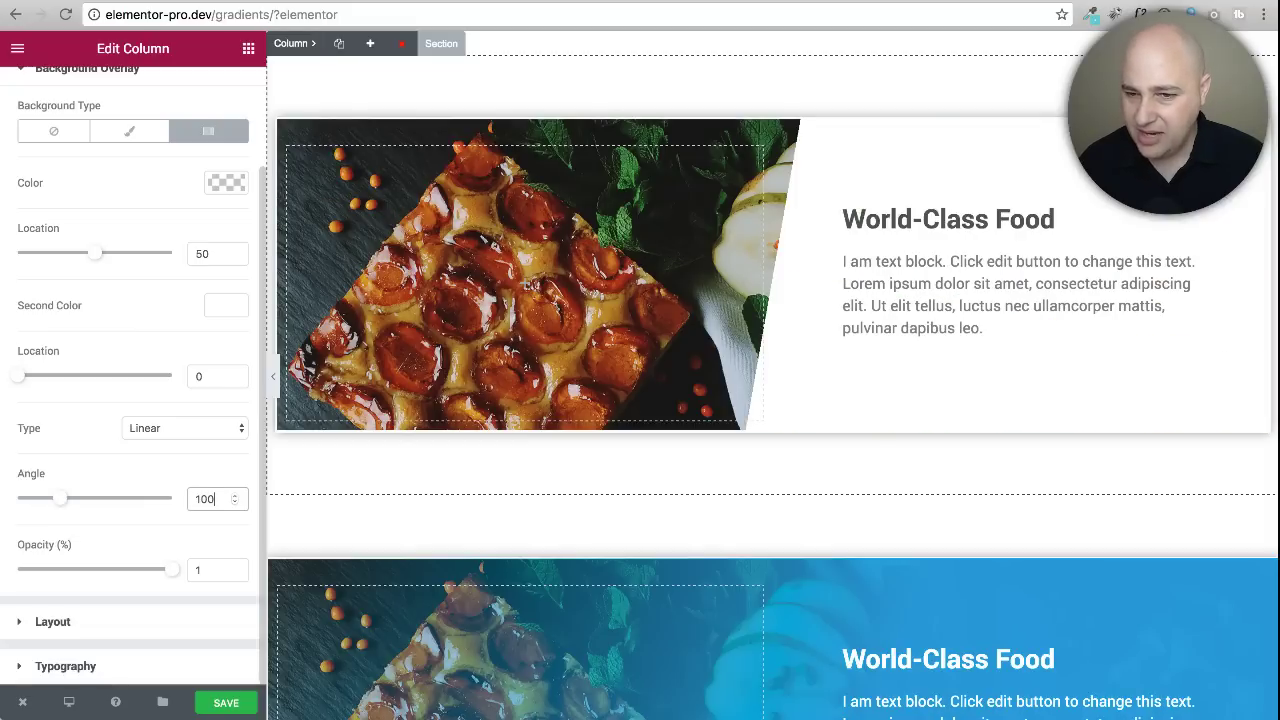
mouse_move(59, 500)
left_mouse_down()
mouse_move(74, 517)
mouse_move(137, 511)
mouse_move(62, 506)
left_mouse_up()
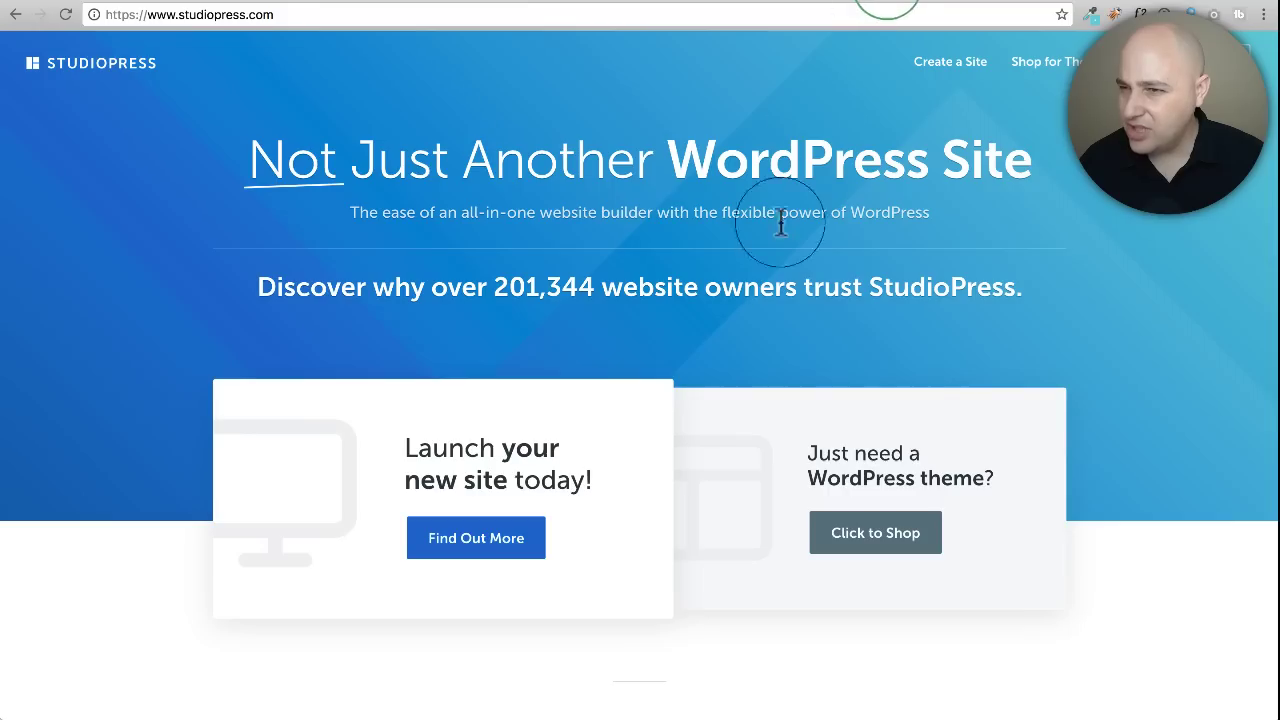
Look over the slanted image banner on the StudioPress home page, return to Elementor and try the overlay's opacity.
scroll(680, 376, "down", 10)
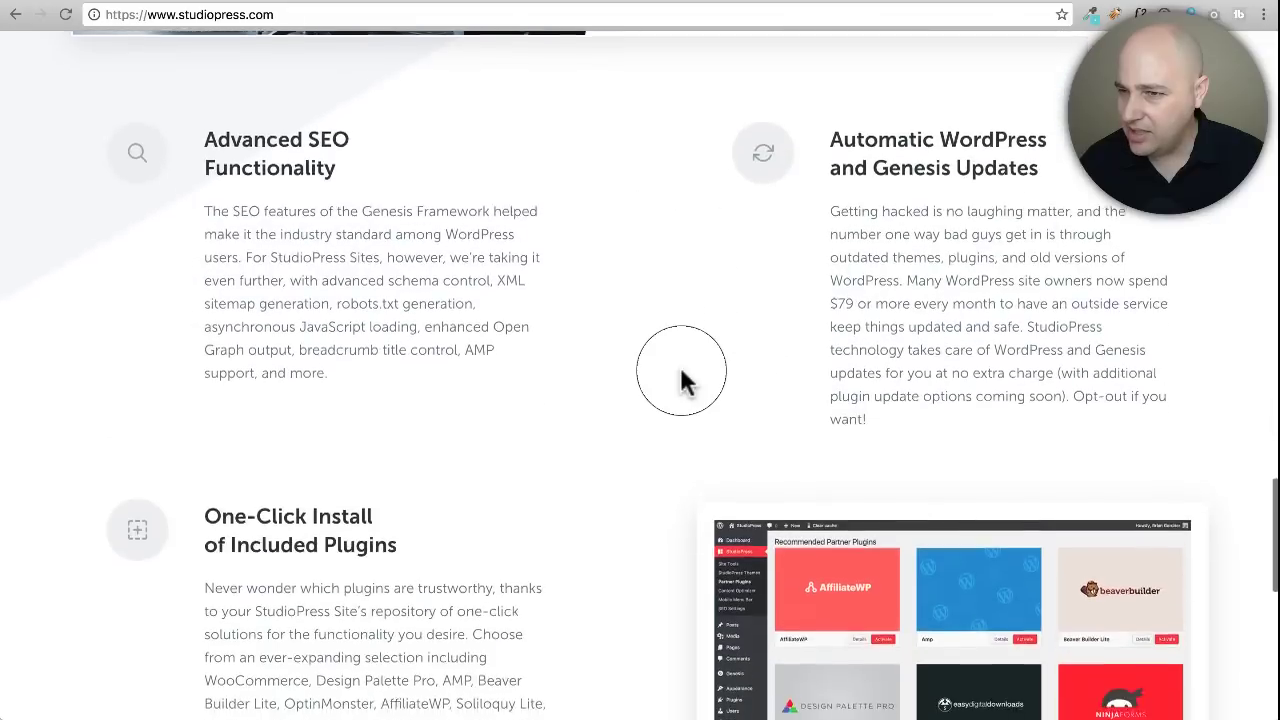
scroll(681, 380, "up", 5)
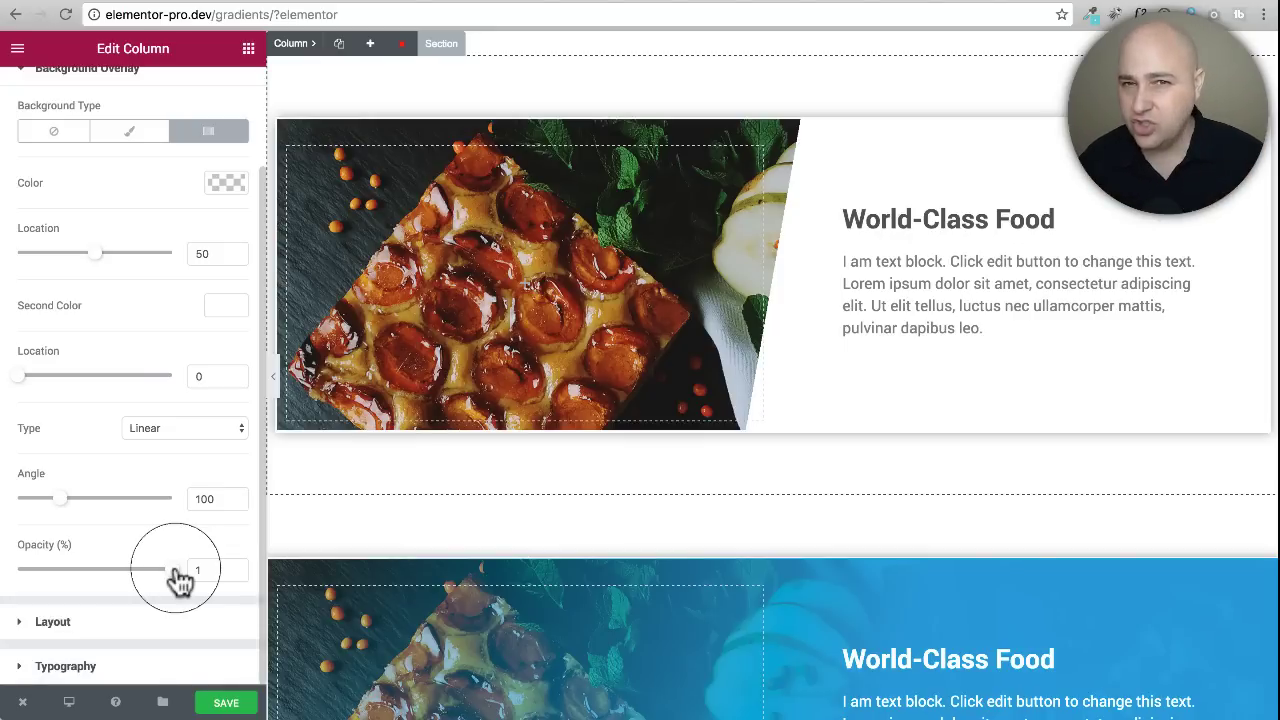
left_click_drag(178, 580, 243, 563)
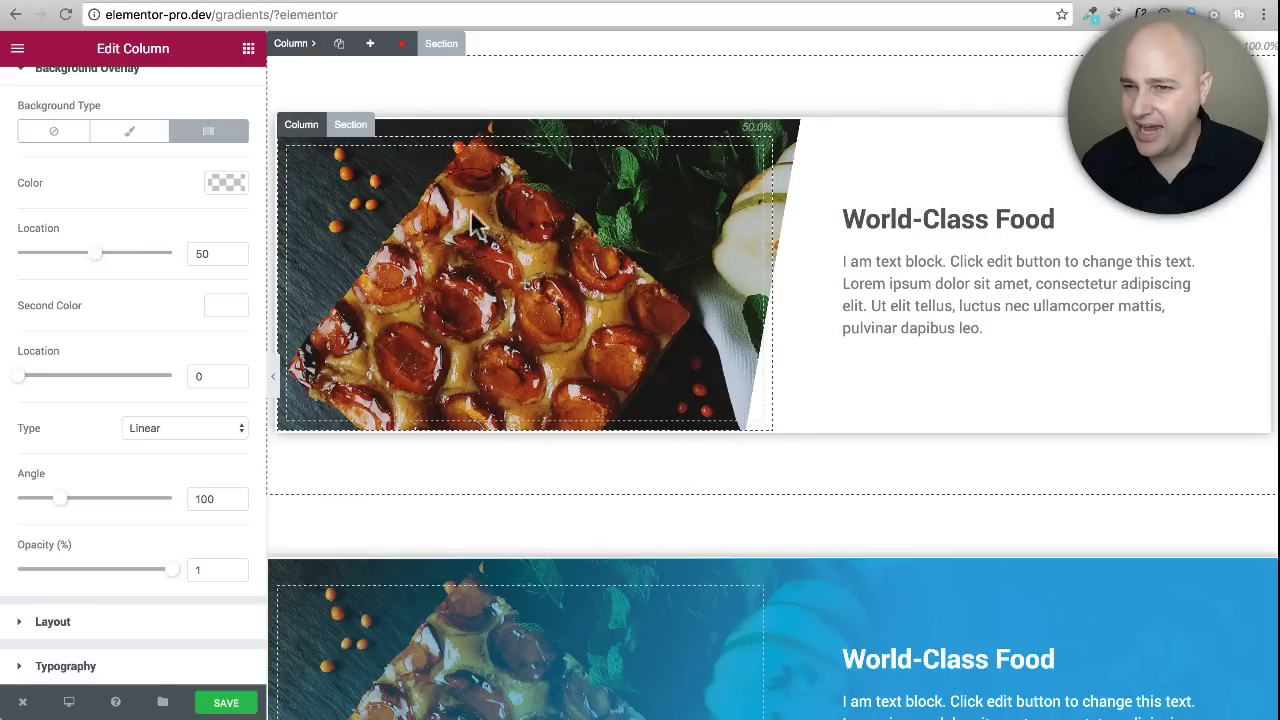
Open the column's background and border settings and set the box shadow's blur to 50.
scroll(114, 182, "up", 3)
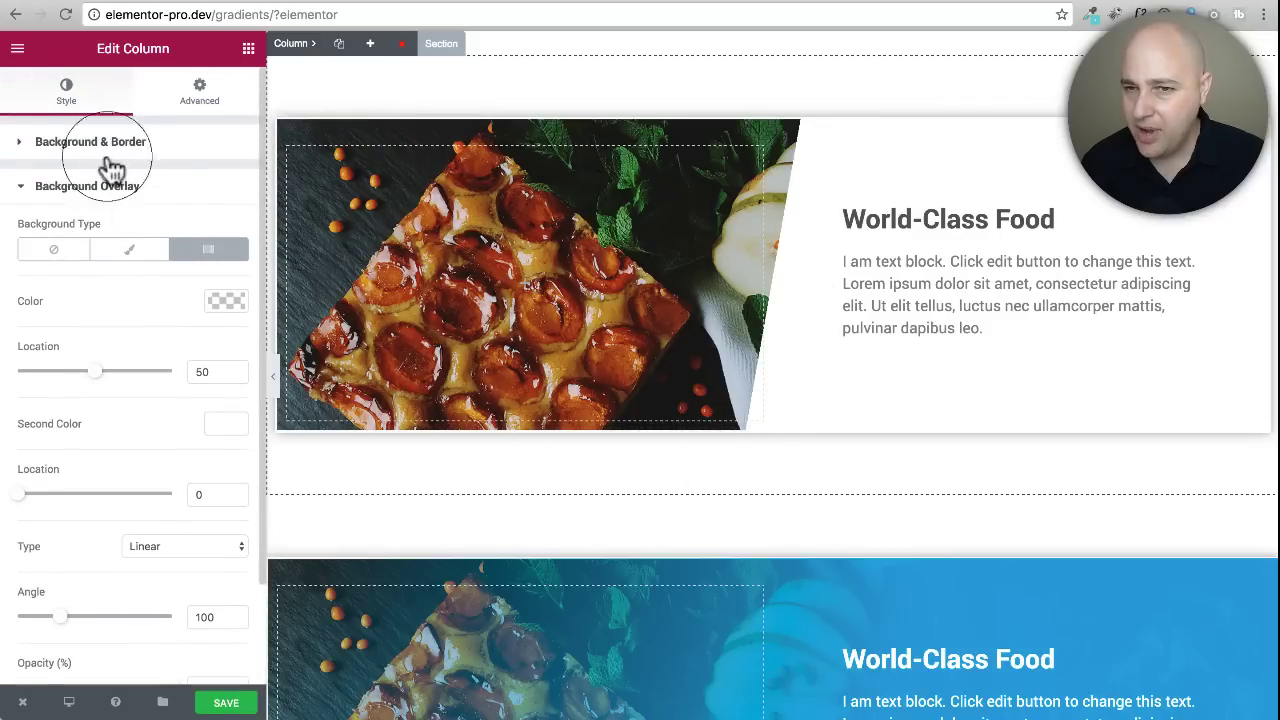
left_click(50, 150)
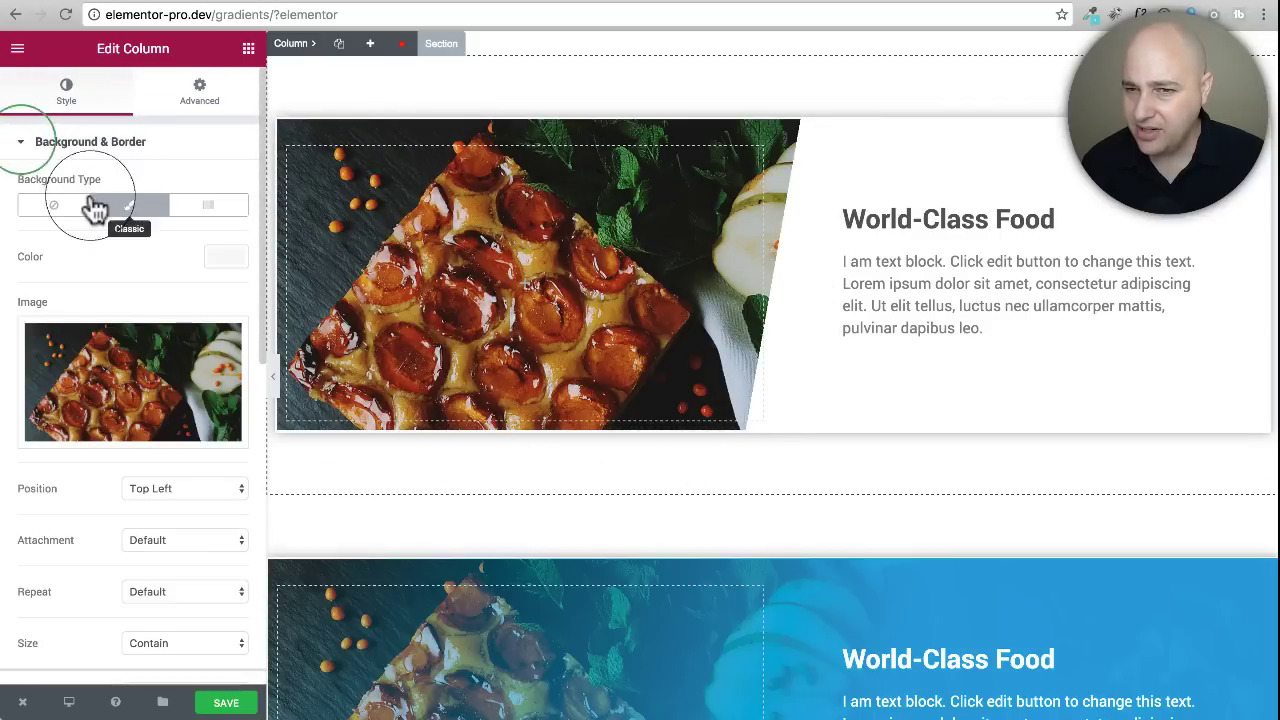
scroll(100, 205, "down", 5)
scroll(105, 210, "down", 2)
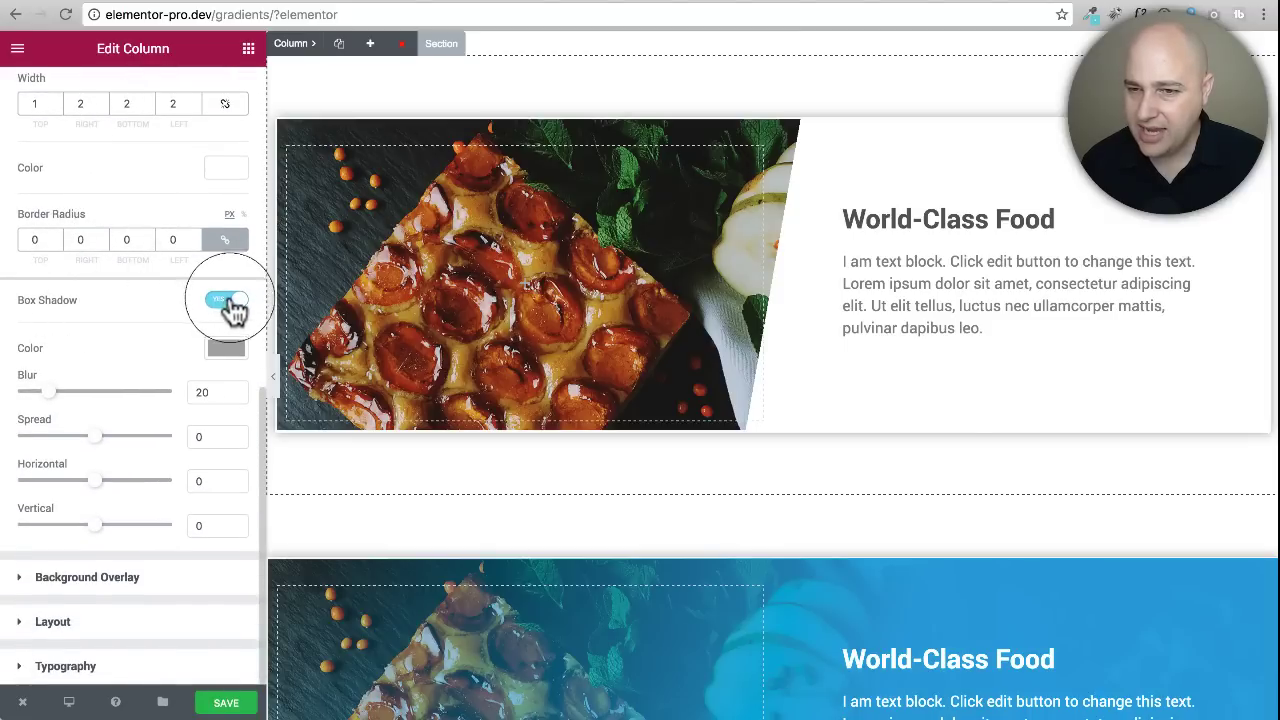
left_click(200, 396)
type("20")
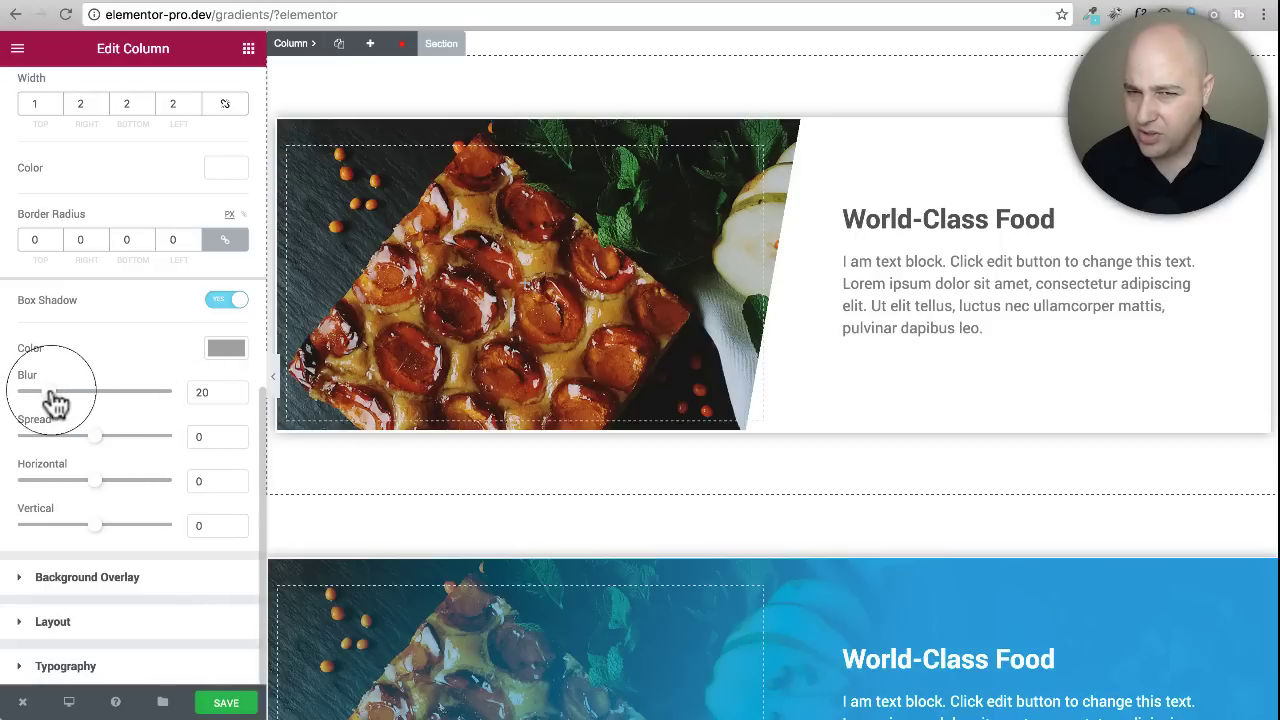
left_click_drag(55, 402, 101, 400)
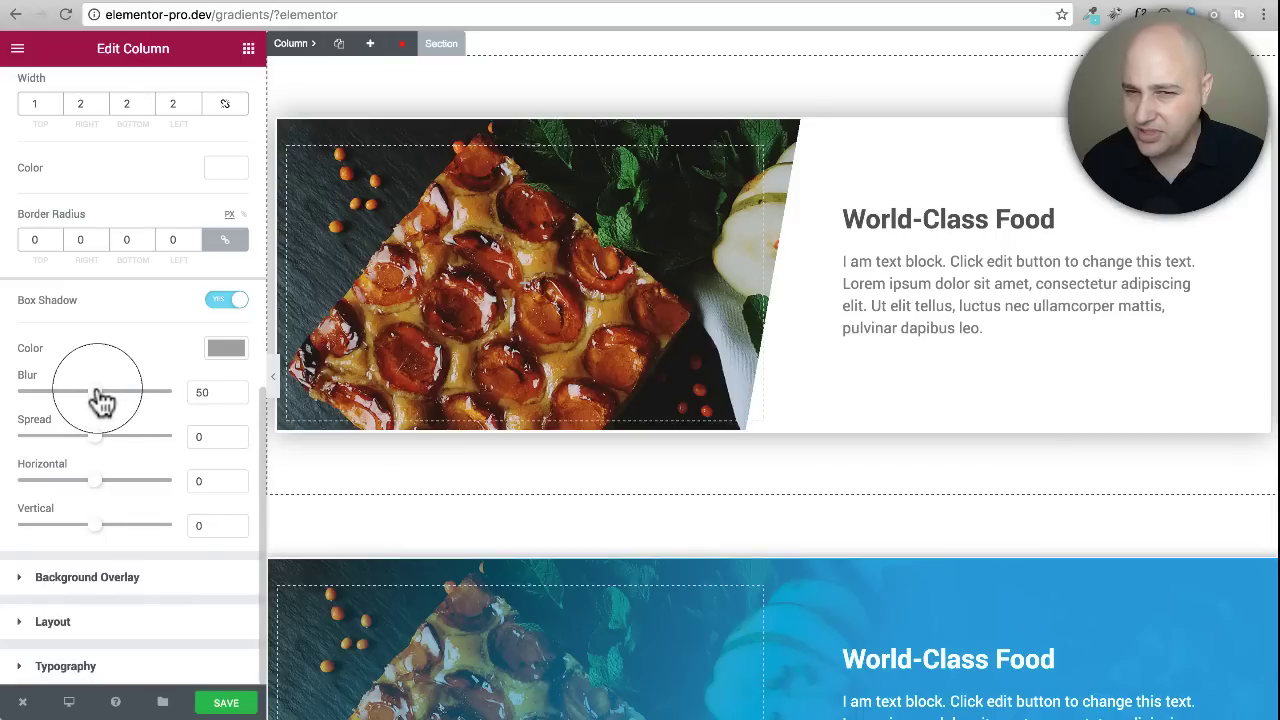
Compare the banner's box shadow with the slanted banner on the StudioPress page and return to the Elementor page.
left_click(457, 425)
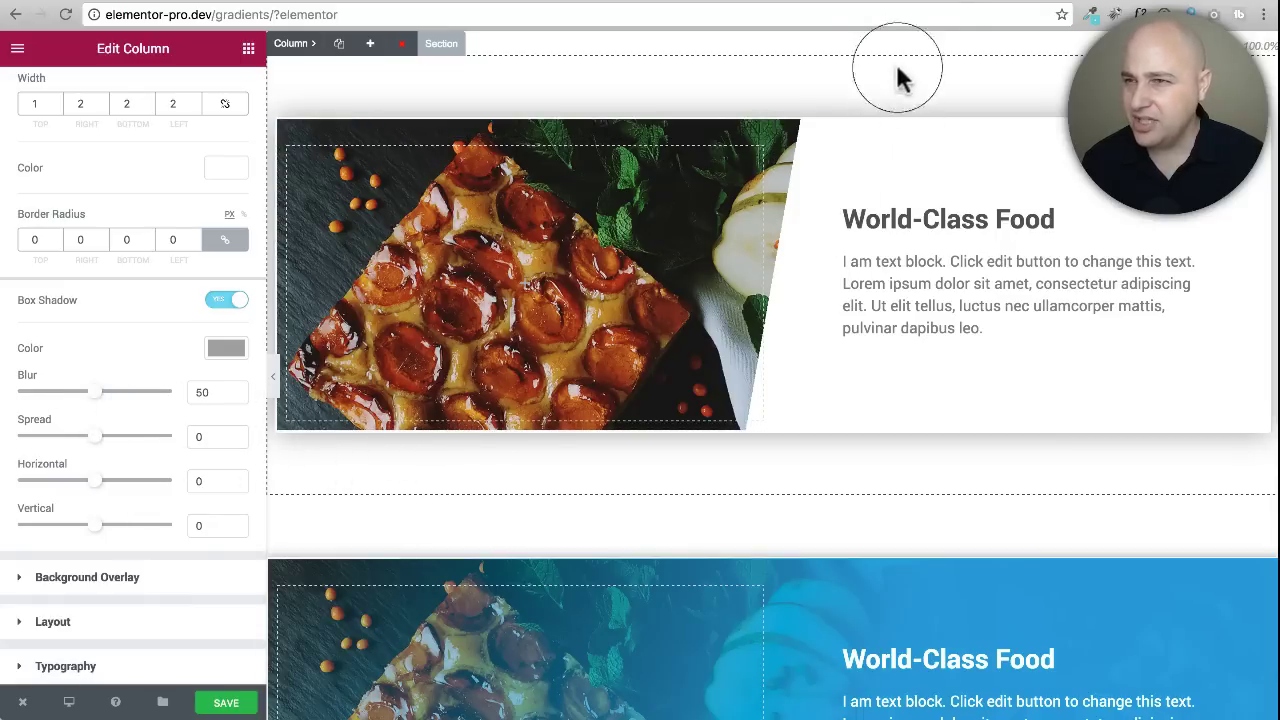
left_click(908, 5)
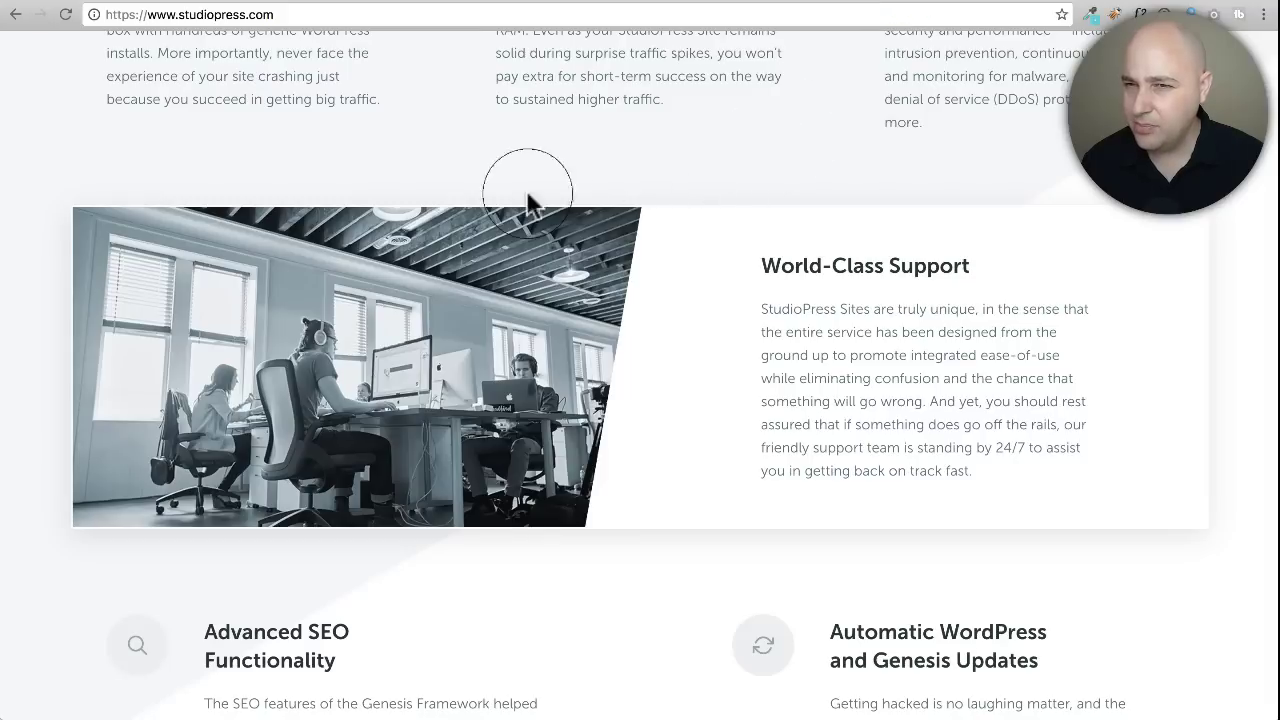
left_click(1123, 8)
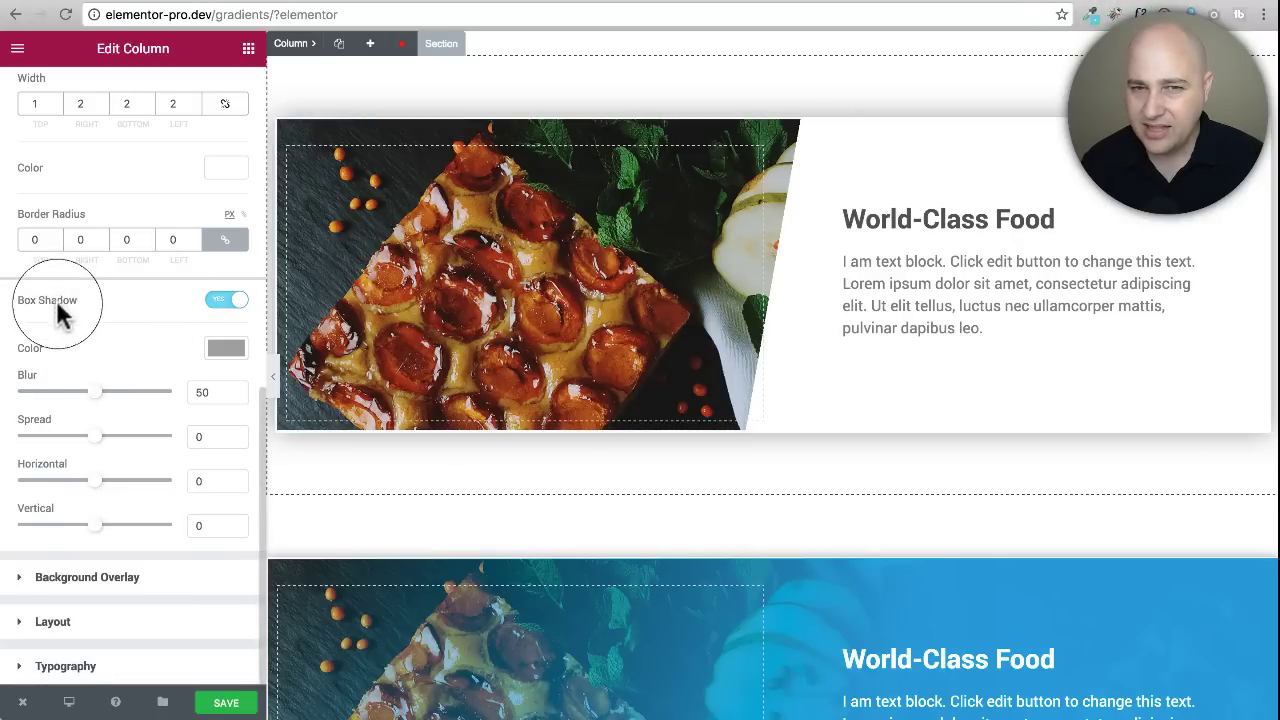
Review the column's border, image position and size settings, and collapse its background and border section.
scroll(56, 300, "up", 3)
scroll(56, 297, "up", 3)
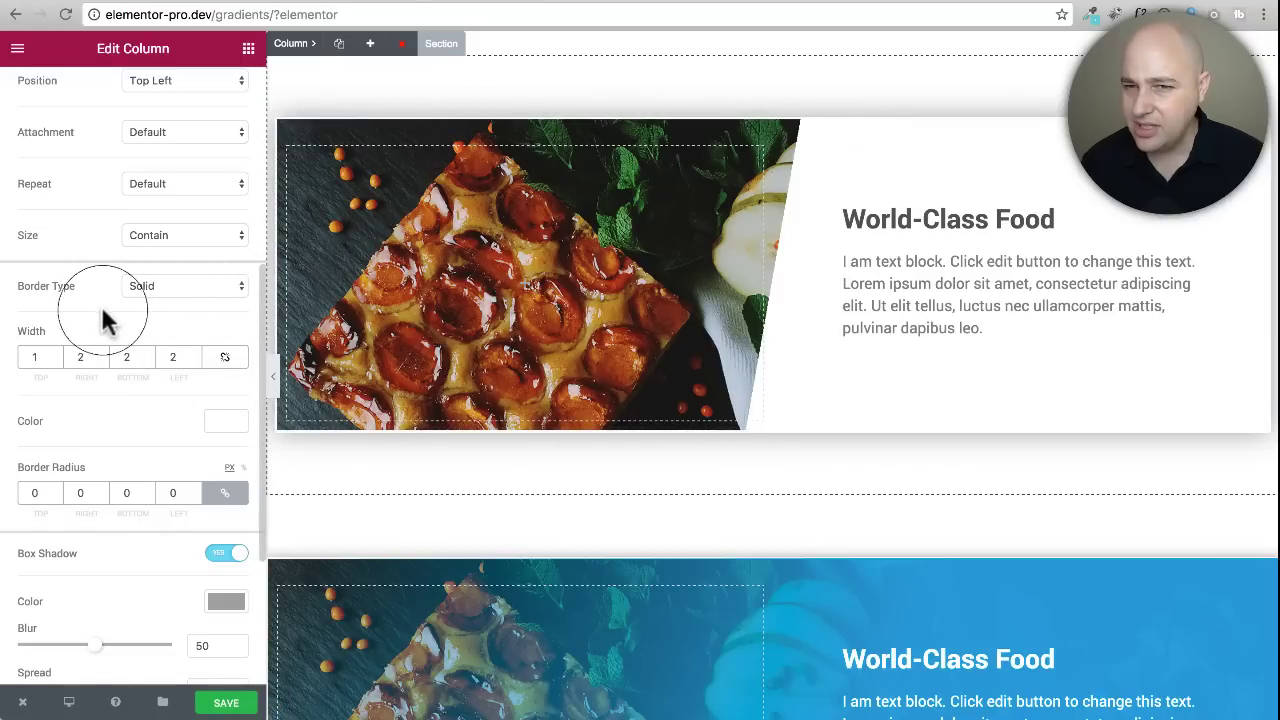
scroll(106, 318, "up", 4)
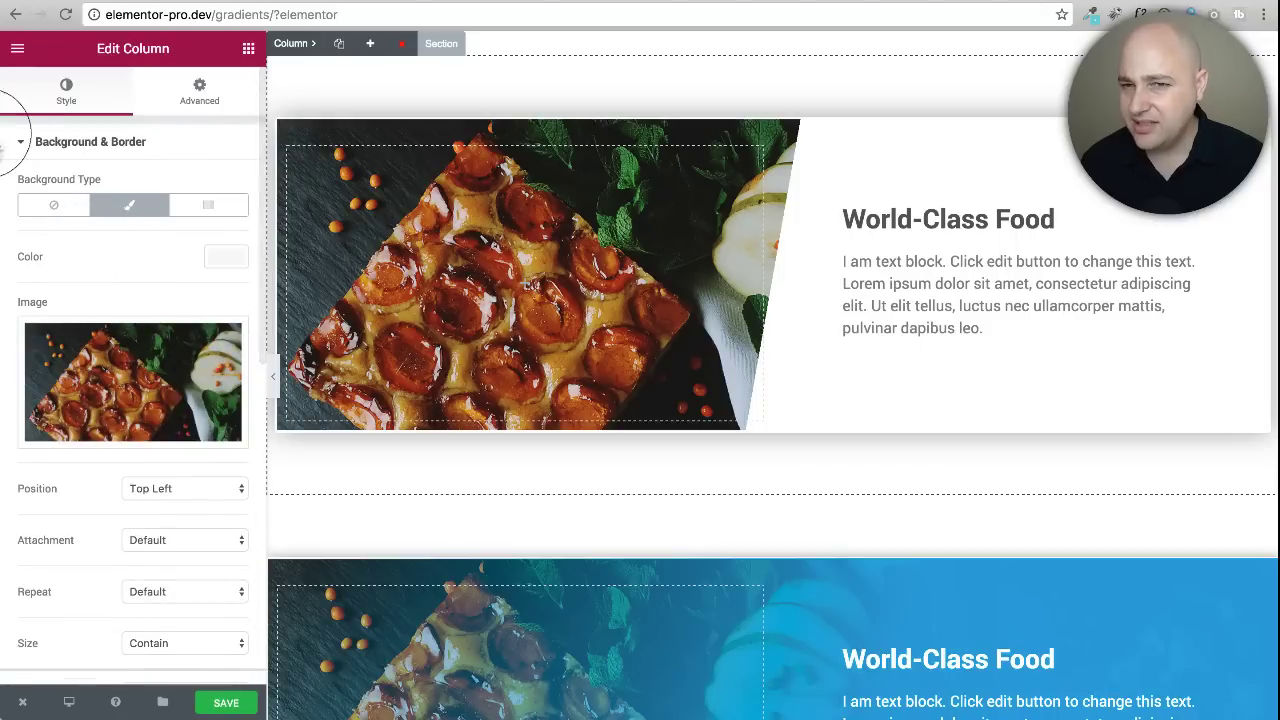
left_click(19, 141)
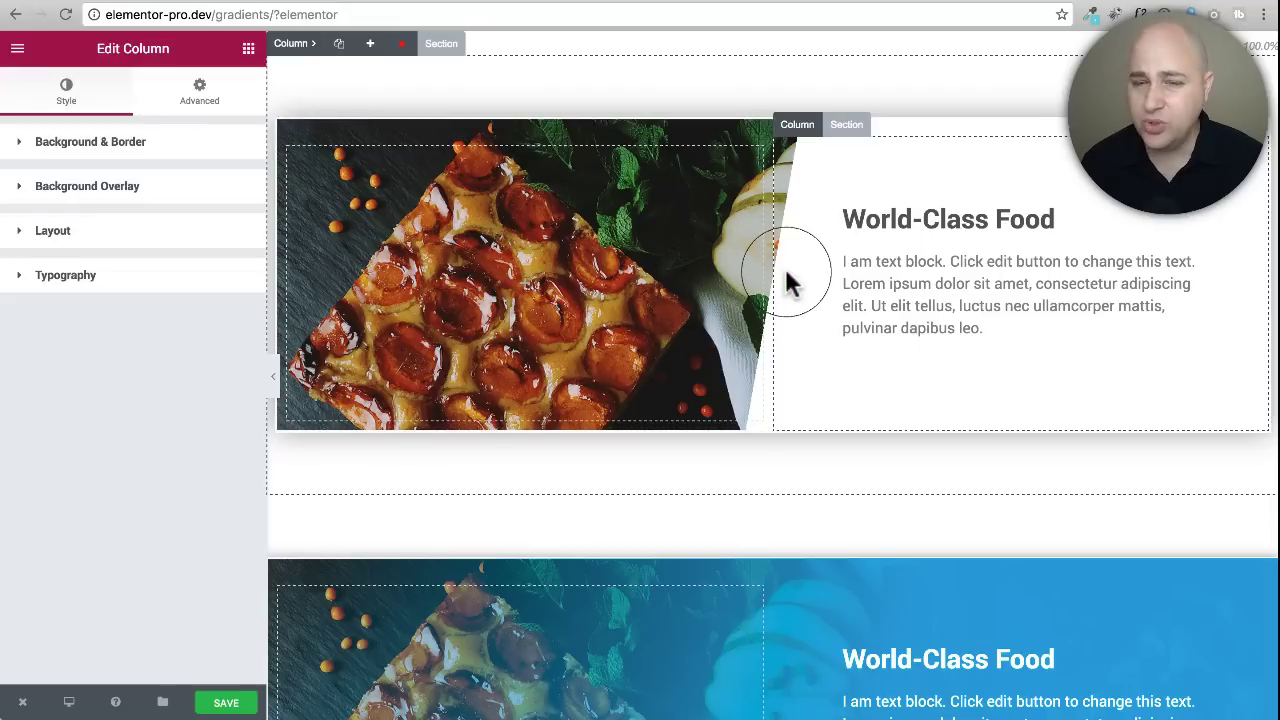
Open the background overlay settings of the outer column in the blue blended banner below.
scroll(763, 263, "down", 4)
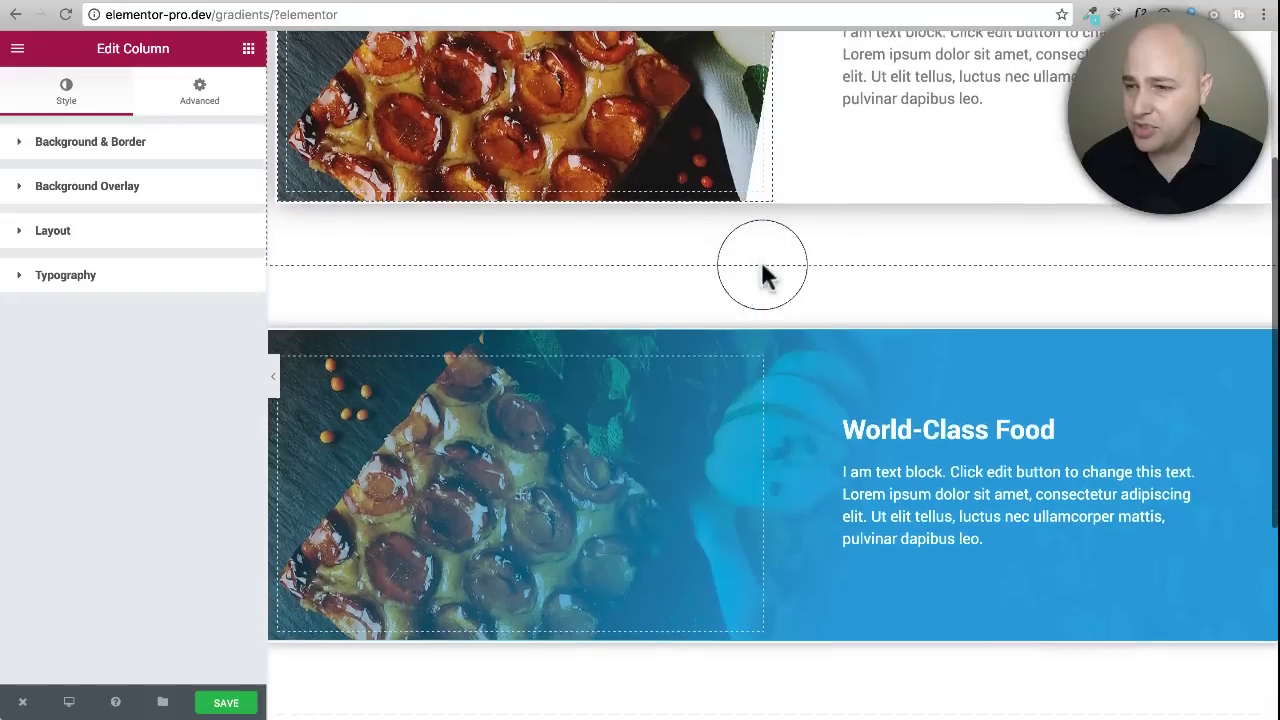
scroll(761, 263, "down", 1)
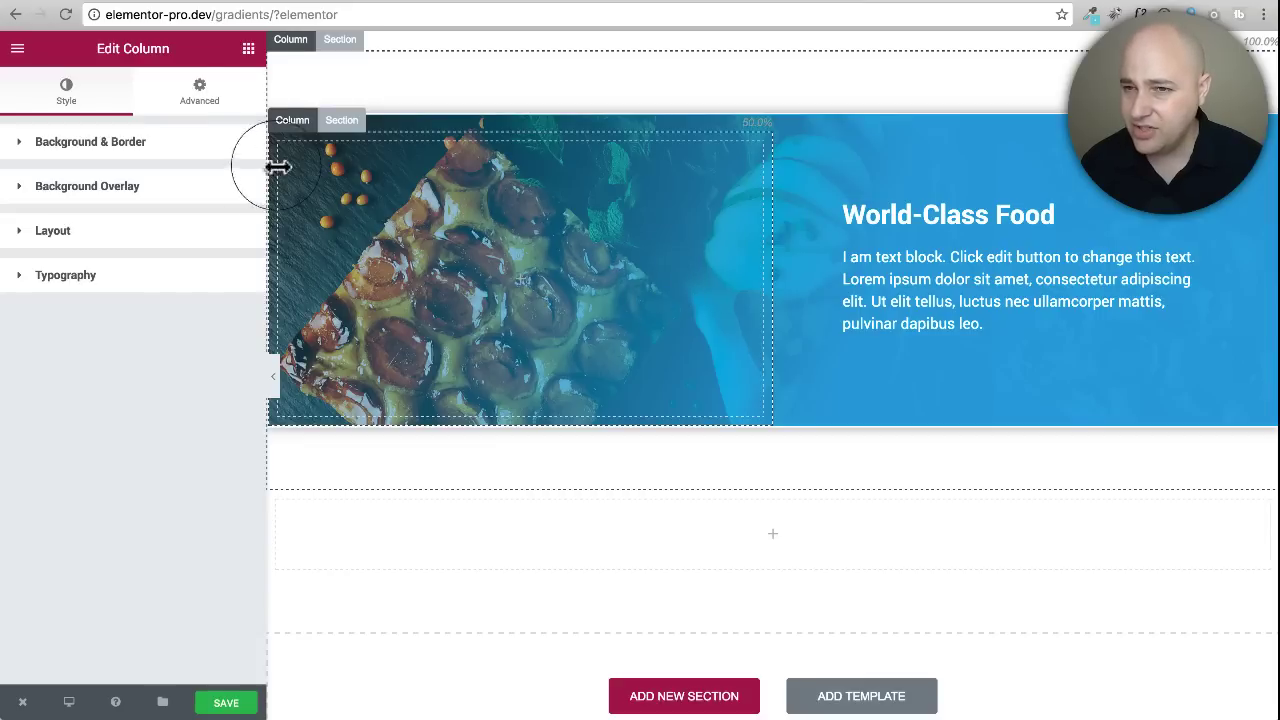
left_click(288, 38)
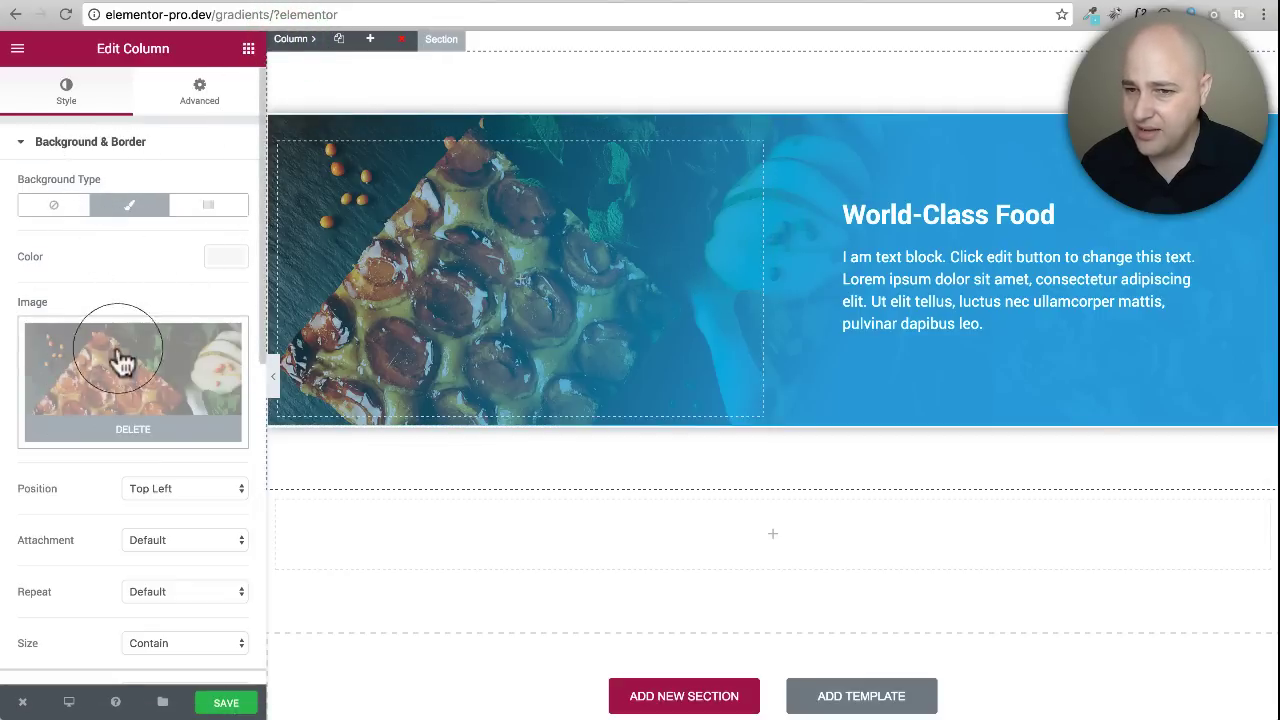
left_click(28, 148)
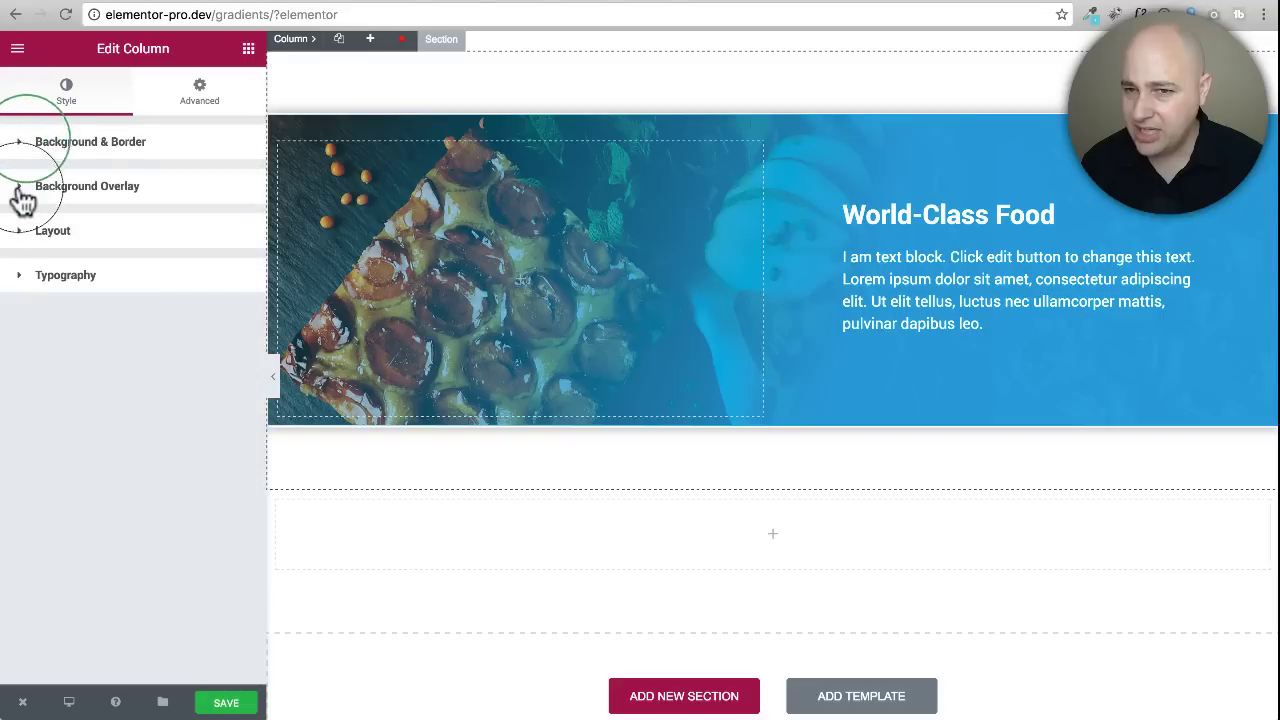
left_click(22, 188)
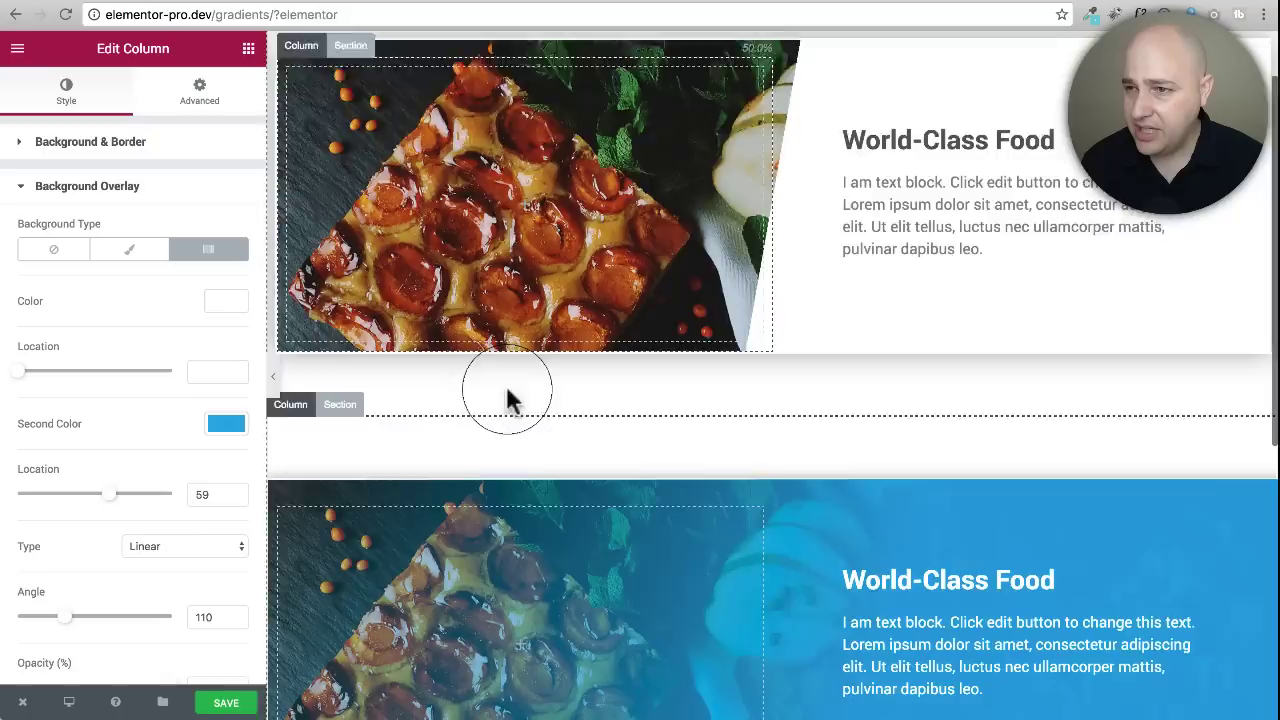
Examine the blue banner's overlay gradient settings, including both colors, their locations, the angle and the opacity.
left_click(510, 395)
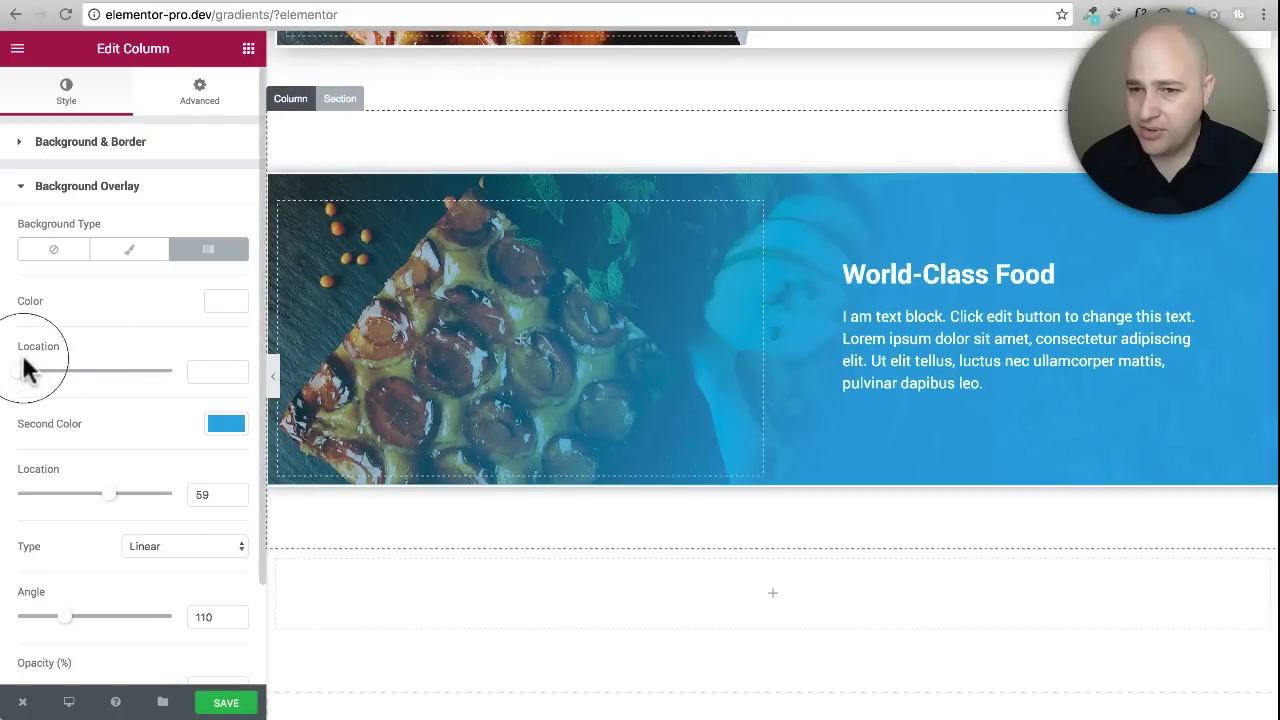
left_click_drag(30, 342, 162, 364)
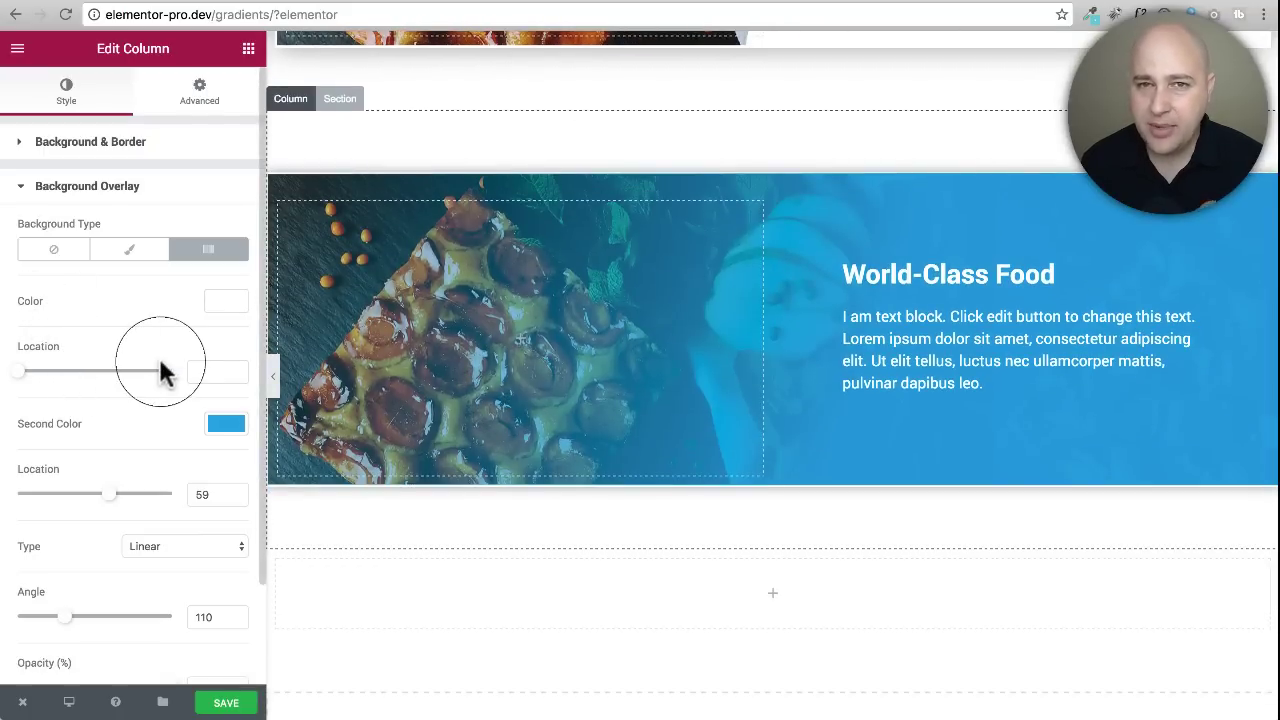
left_click(110, 493)
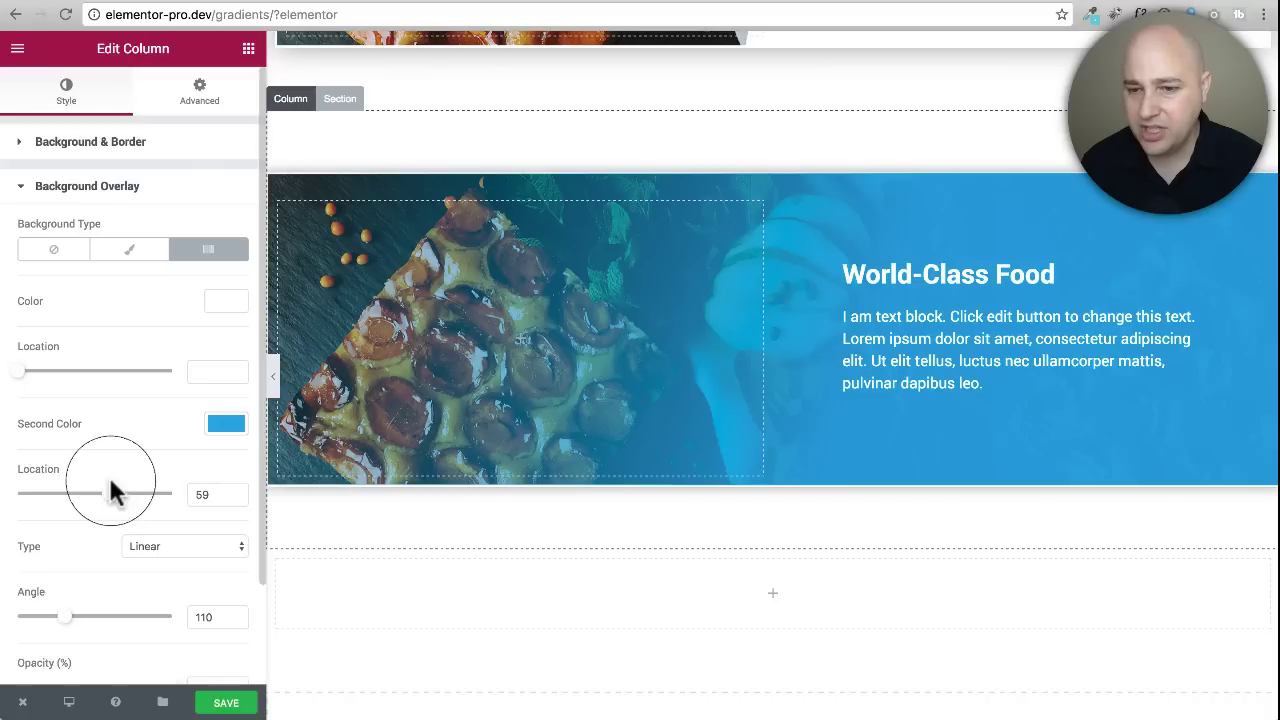
scroll(125, 468, "down", 2)
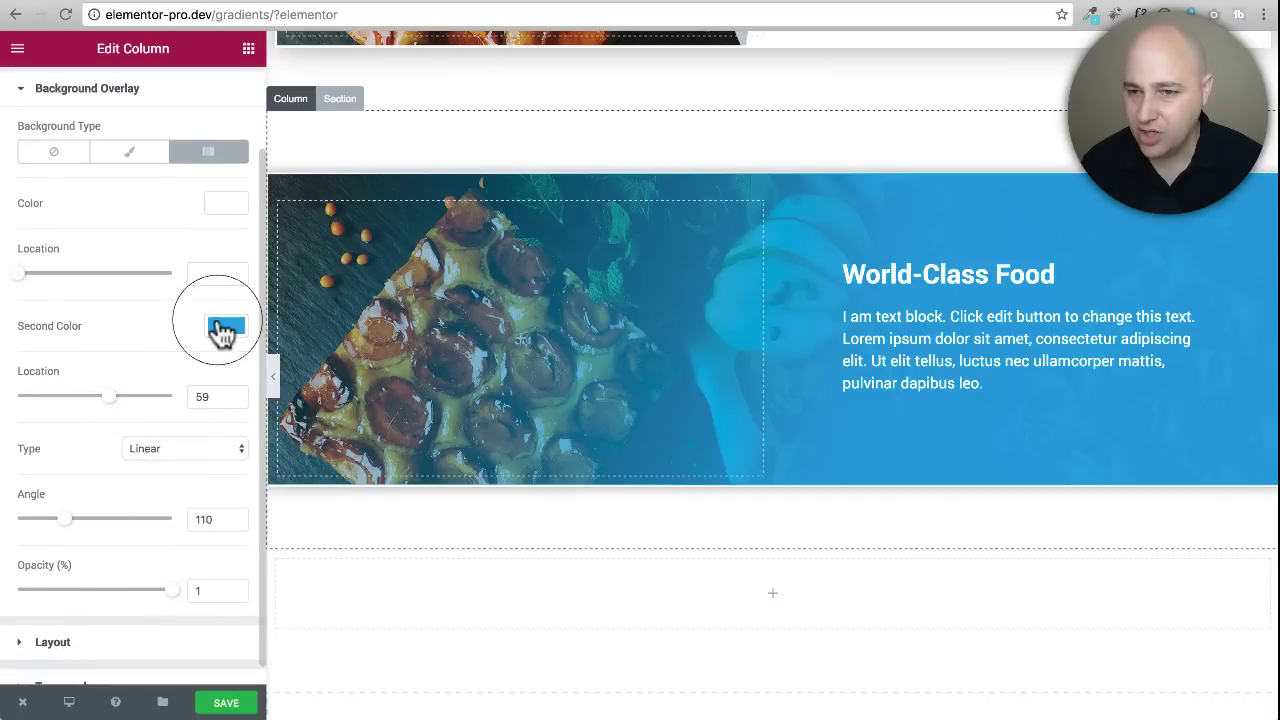
scroll(165, 352, "down", 1)
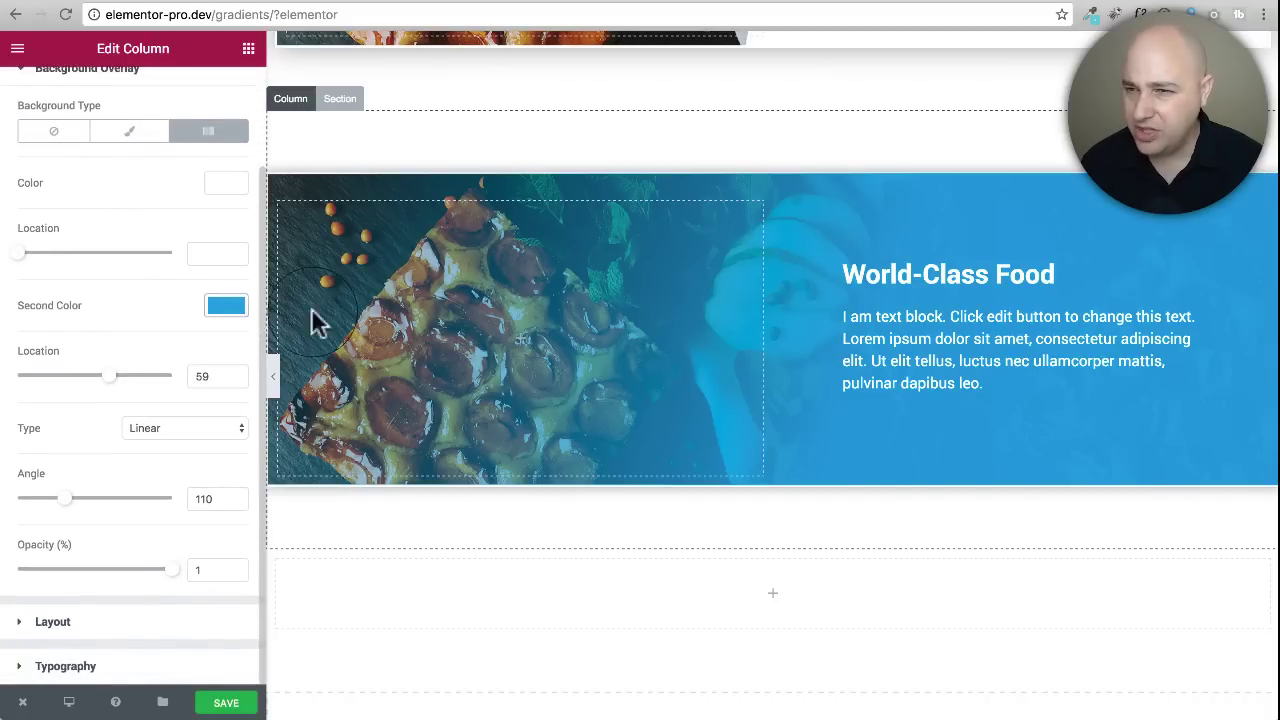
left_click(1233, 248)
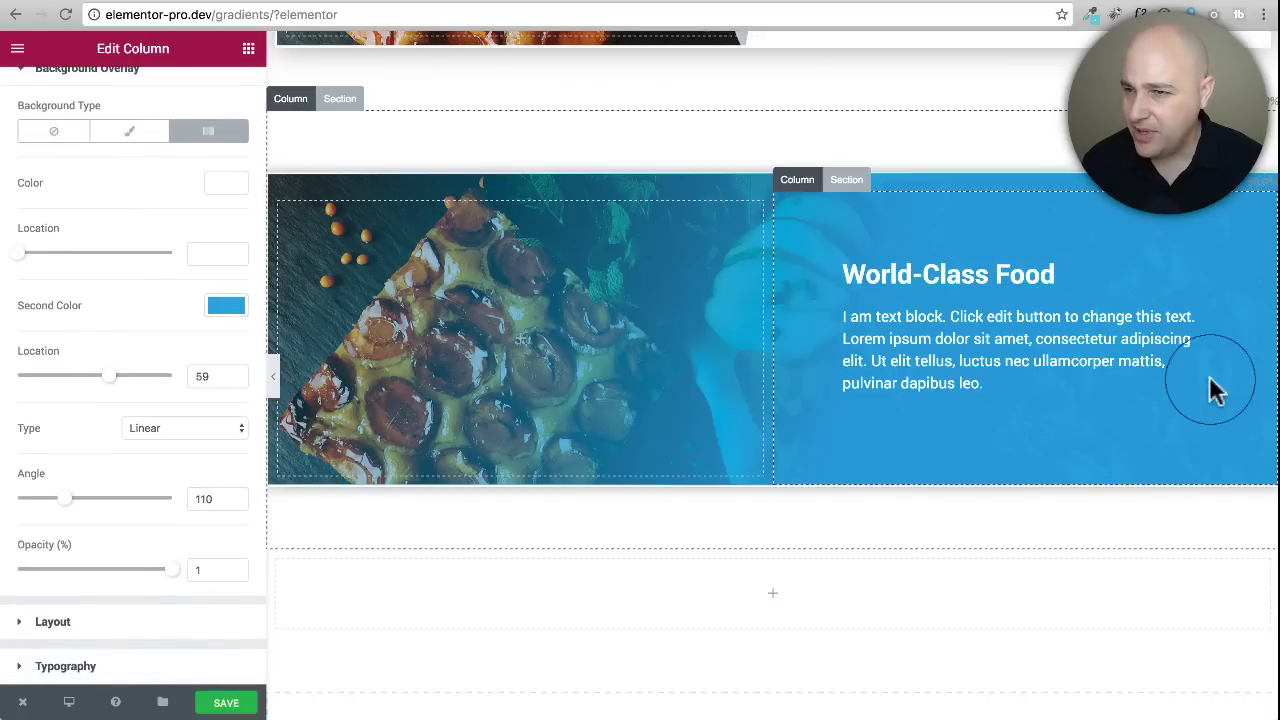
Try a fully opaque second color for the overlay gradient and restore its slight transparency.
left_click(226, 306)
mouse_move(231, 329)
left_mouse_down()
mouse_move(234, 340)
mouse_move(235, 320)
left_mouse_up()
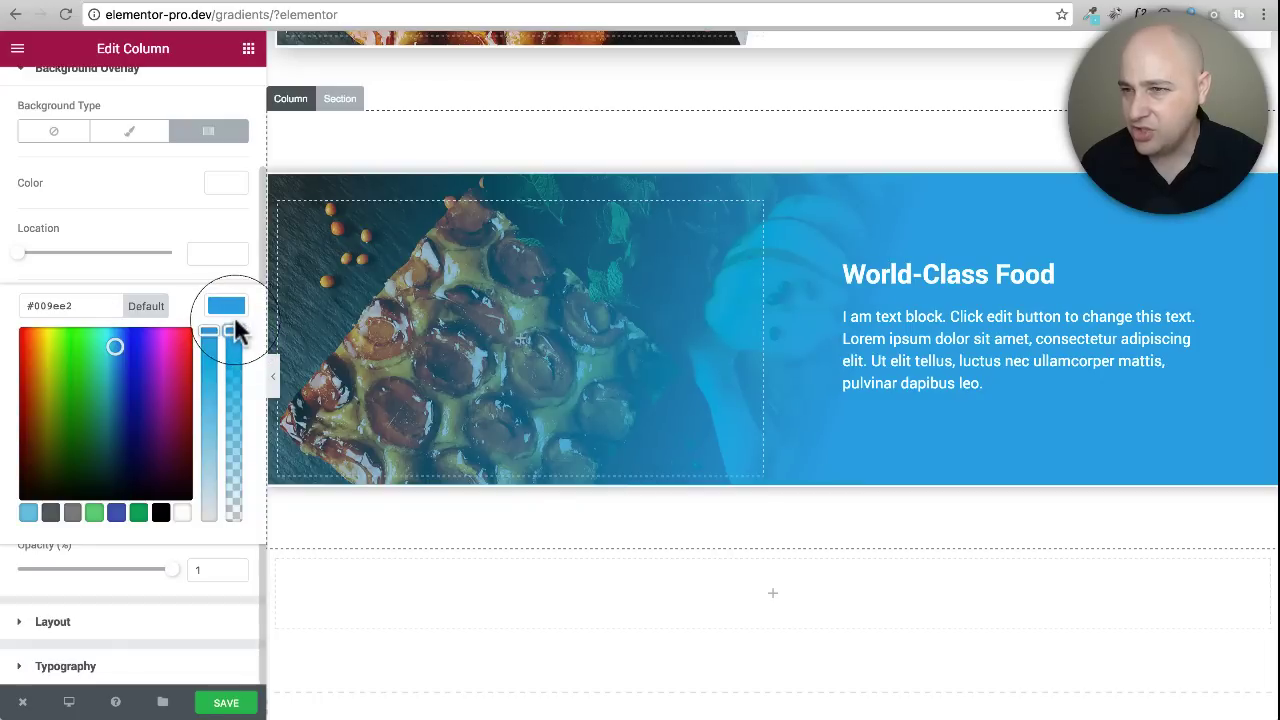
left_click_drag(236, 333, 236, 338)
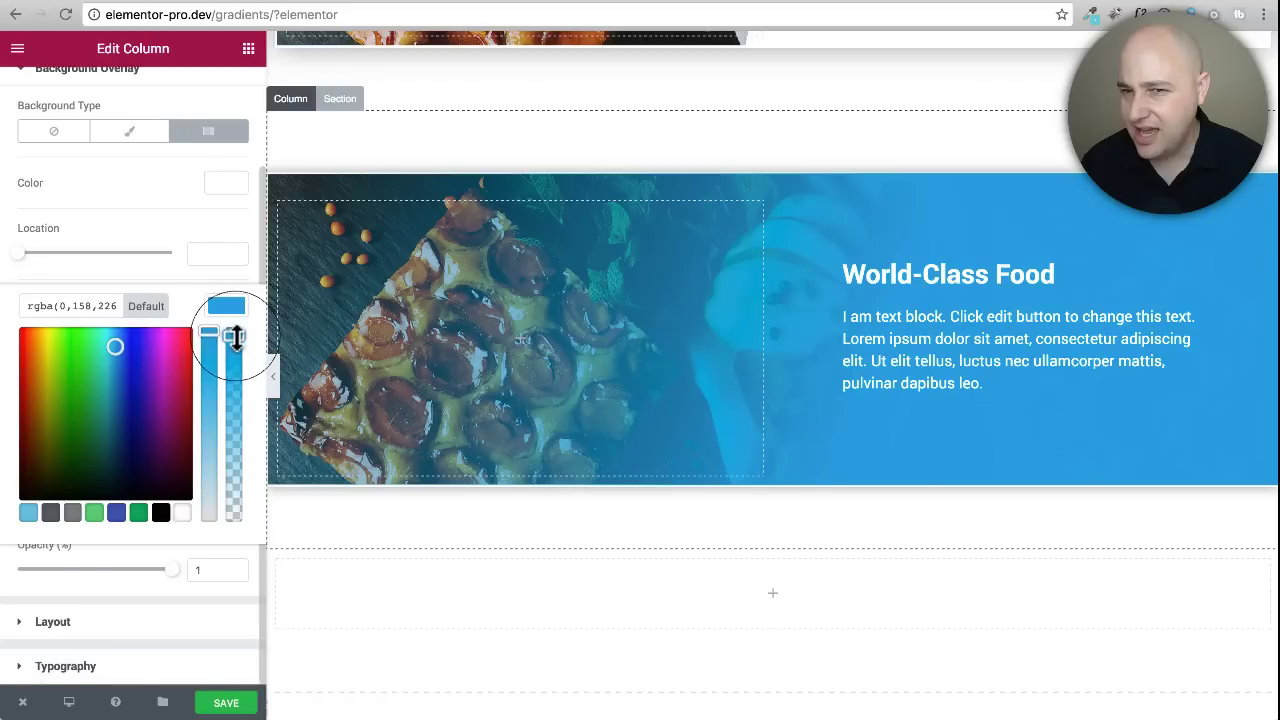
left_click(200, 295)
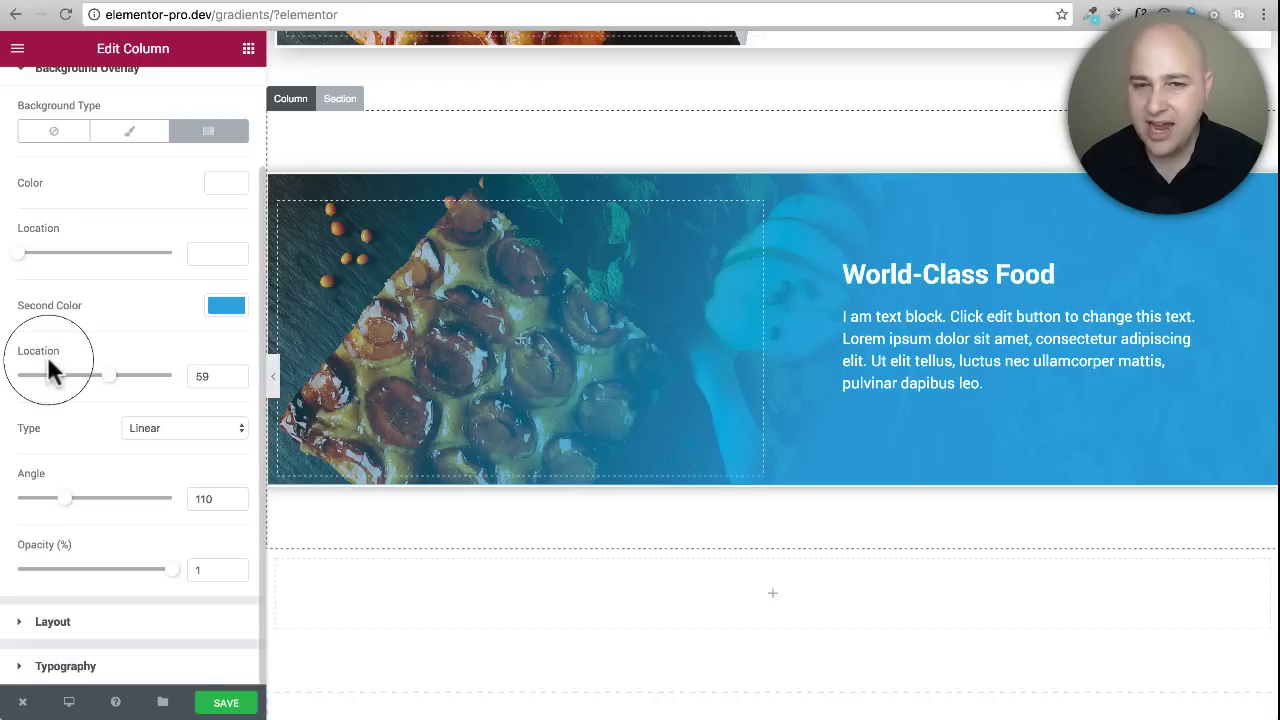
Set the location of the overlay gradient's second color to 58, keeping the angle at 110.
mouse_move(112, 388)
left_mouse_down()
mouse_move(8, 374)
mouse_move(108, 364)
left_mouse_up()
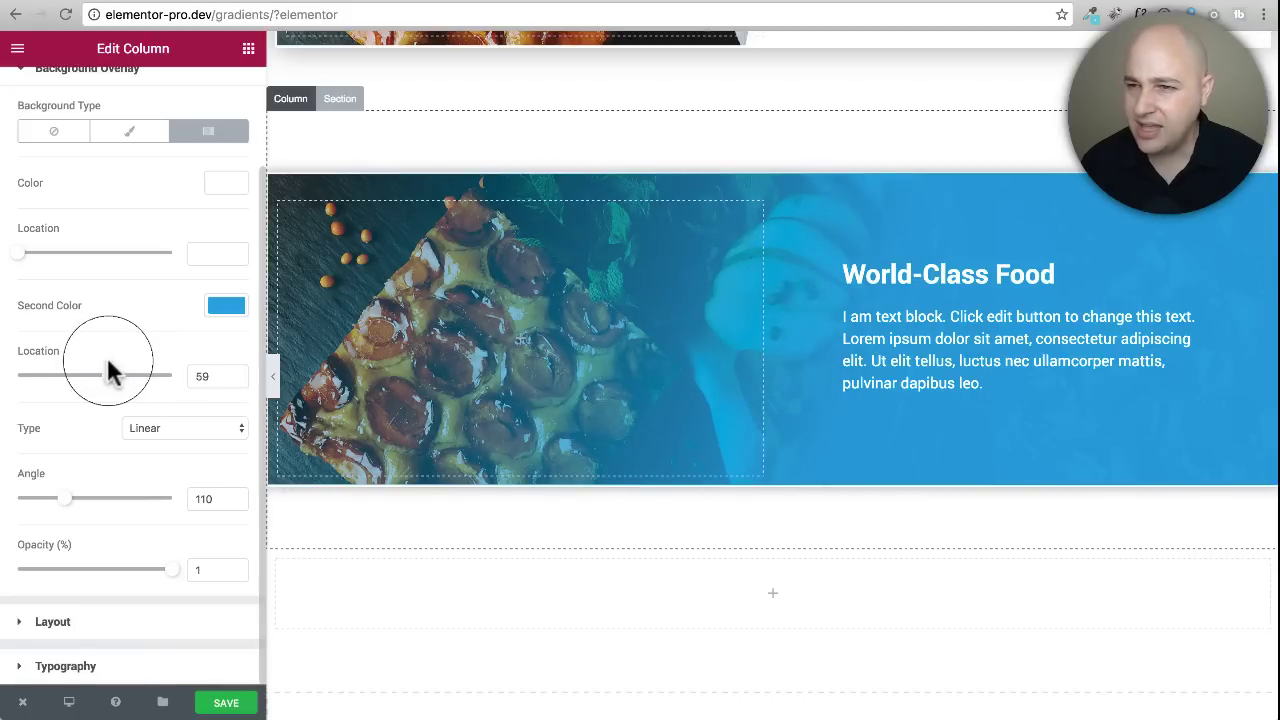
left_click_drag(108, 362, 105, 362)
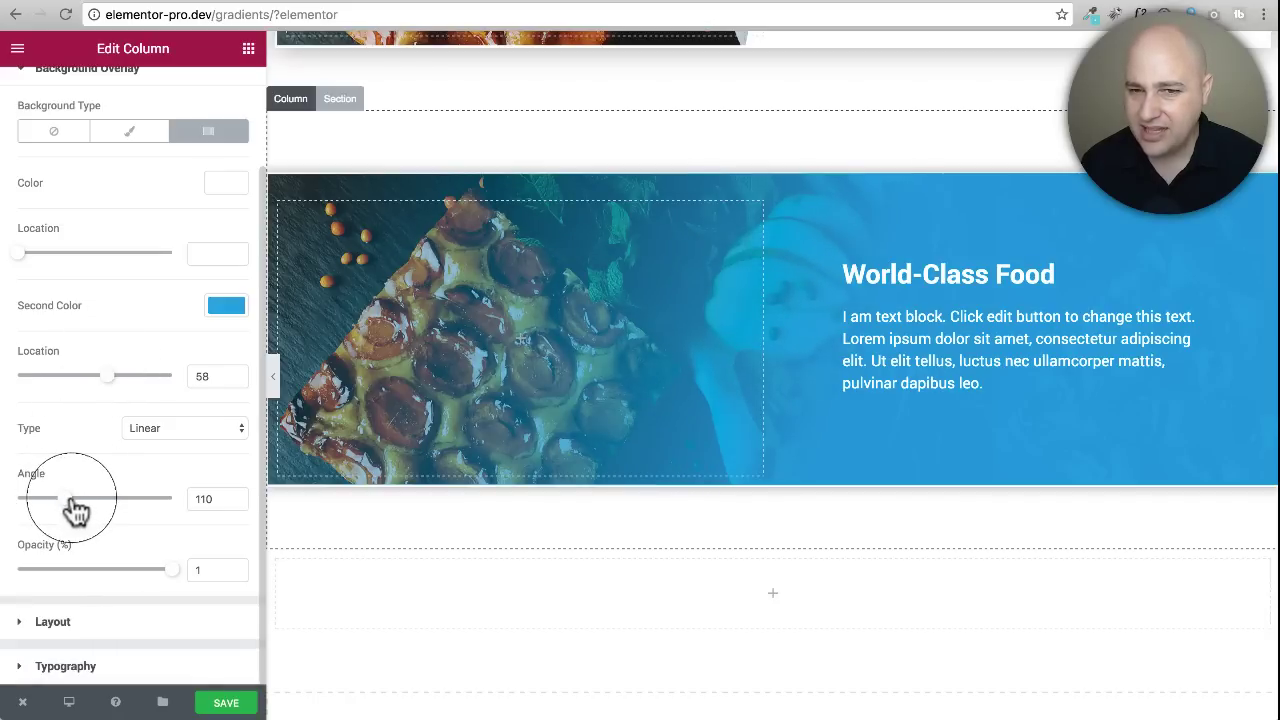
mouse_move(71, 509)
left_mouse_down()
mouse_move(88, 508)
mouse_move(75, 508)
left_mouse_up()
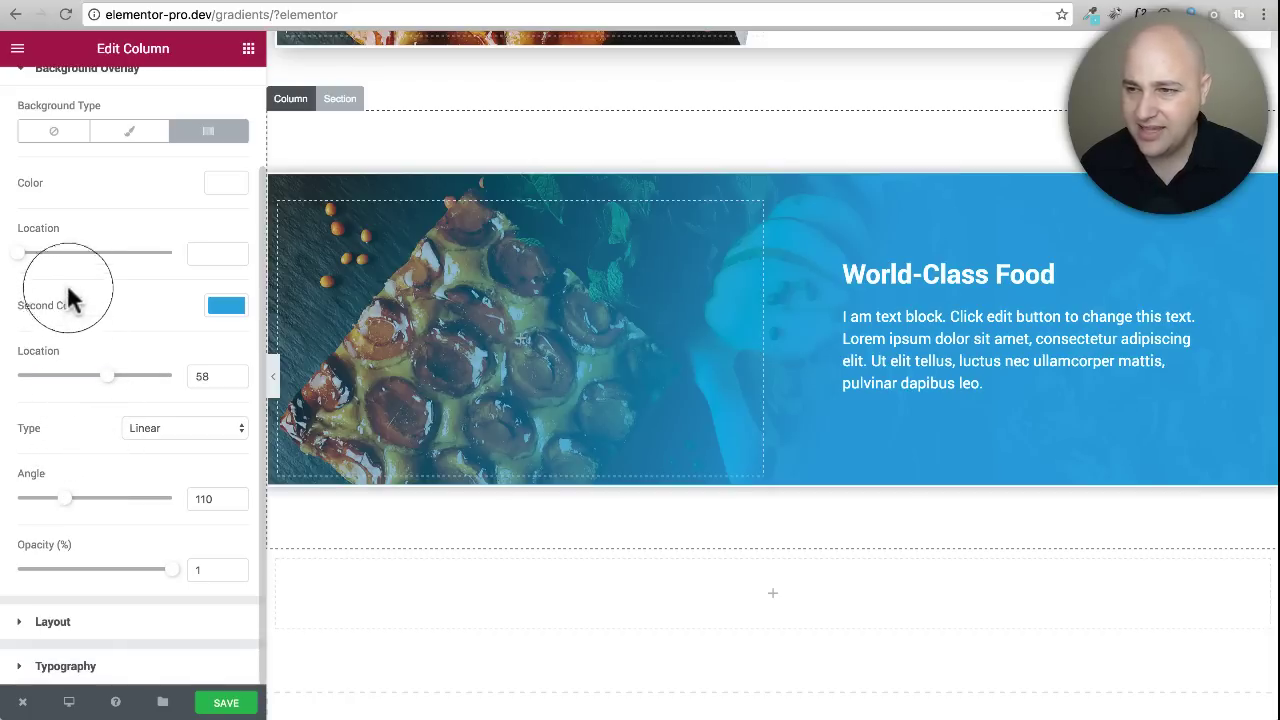
Try locations of 63 and 58 for the overlay gradient's first color and set it back to 0.
left_click_drag(30, 255, 122, 262)
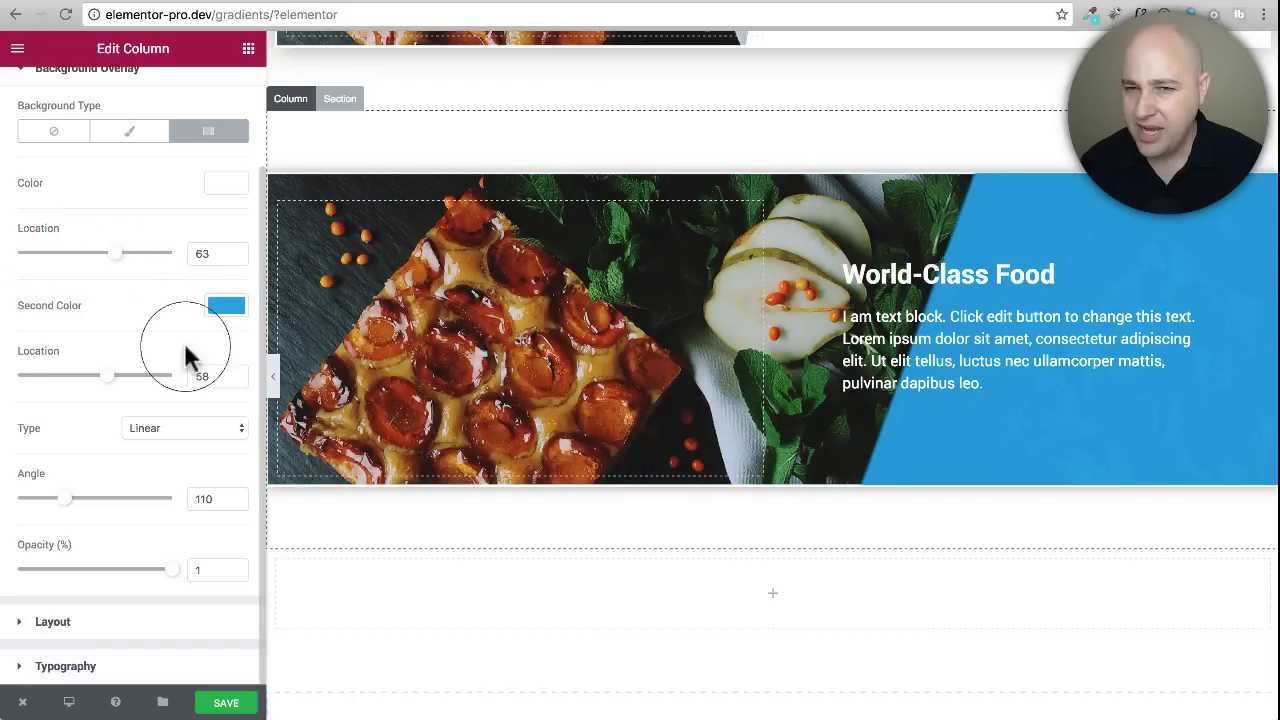
left_click(209, 254)
left_click_drag(207, 254, 145, 252)
type("58")
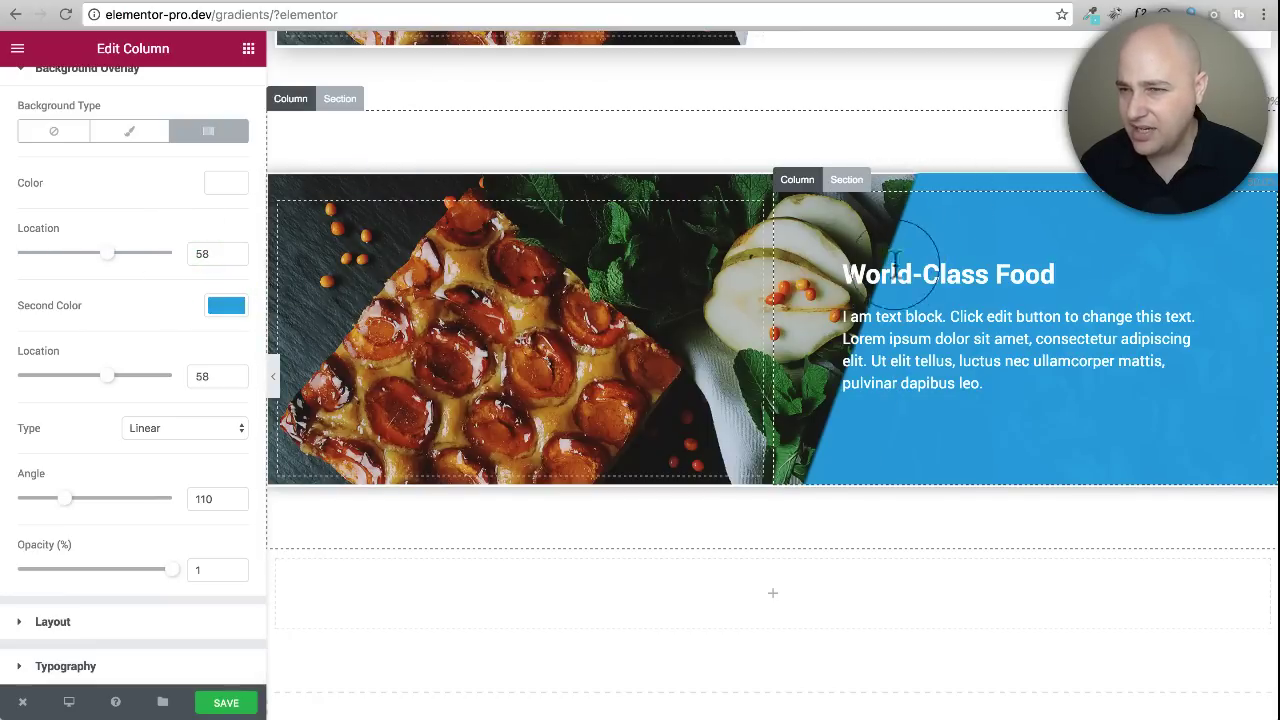
left_click_drag(110, 260, 8, 255)
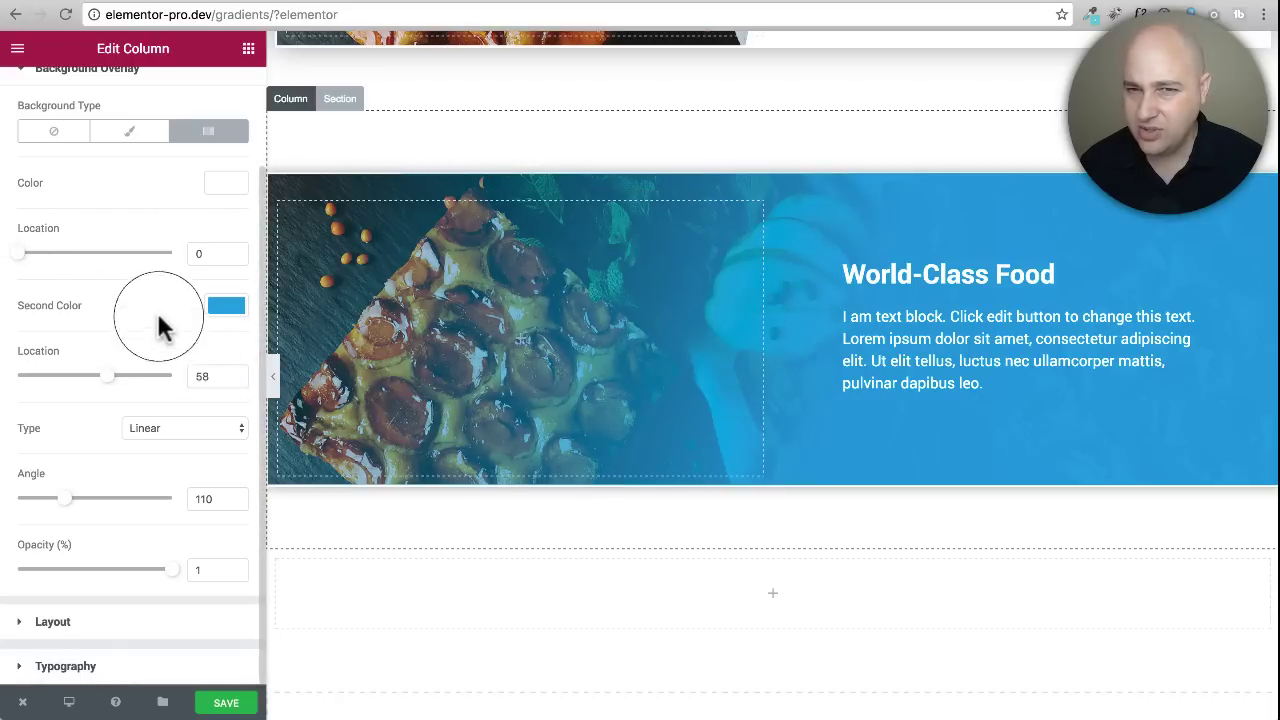
Change the overlay gradient's first color to a semi-transparent pinkish purple, trying indigo and muted blue tones along the way.
scroll(150, 320, "up", 2)
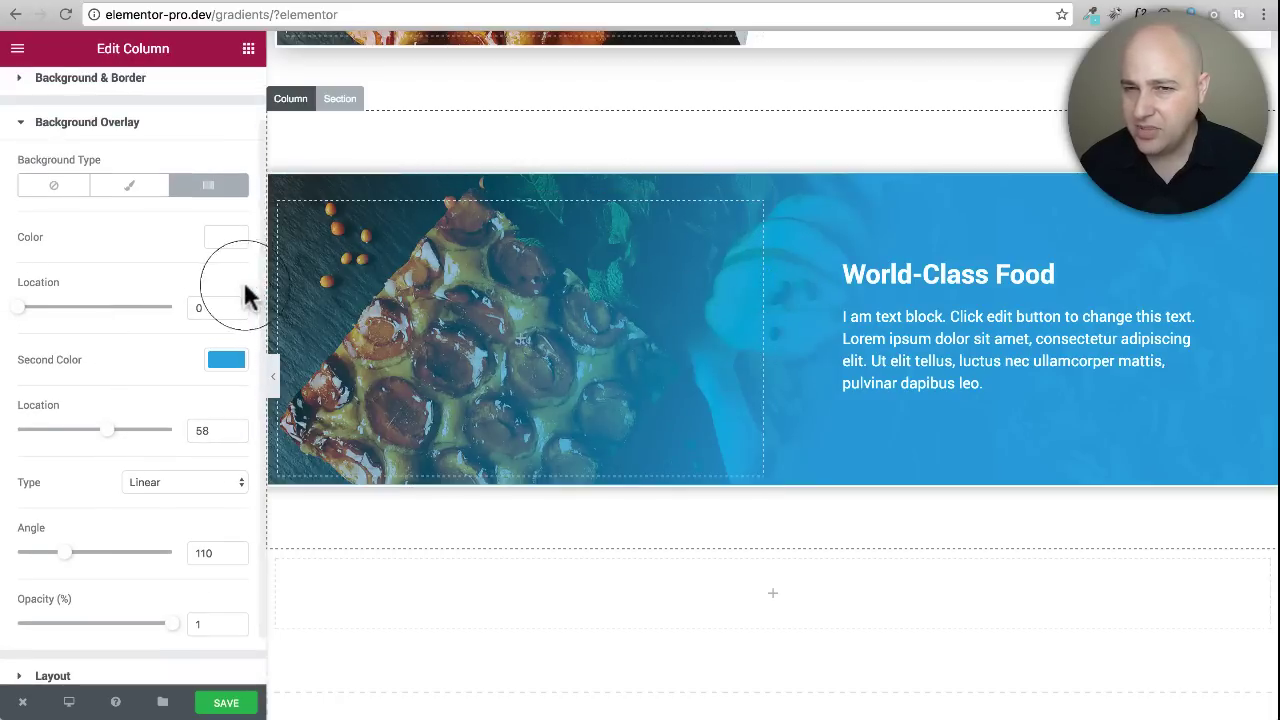
left_click(224, 238)
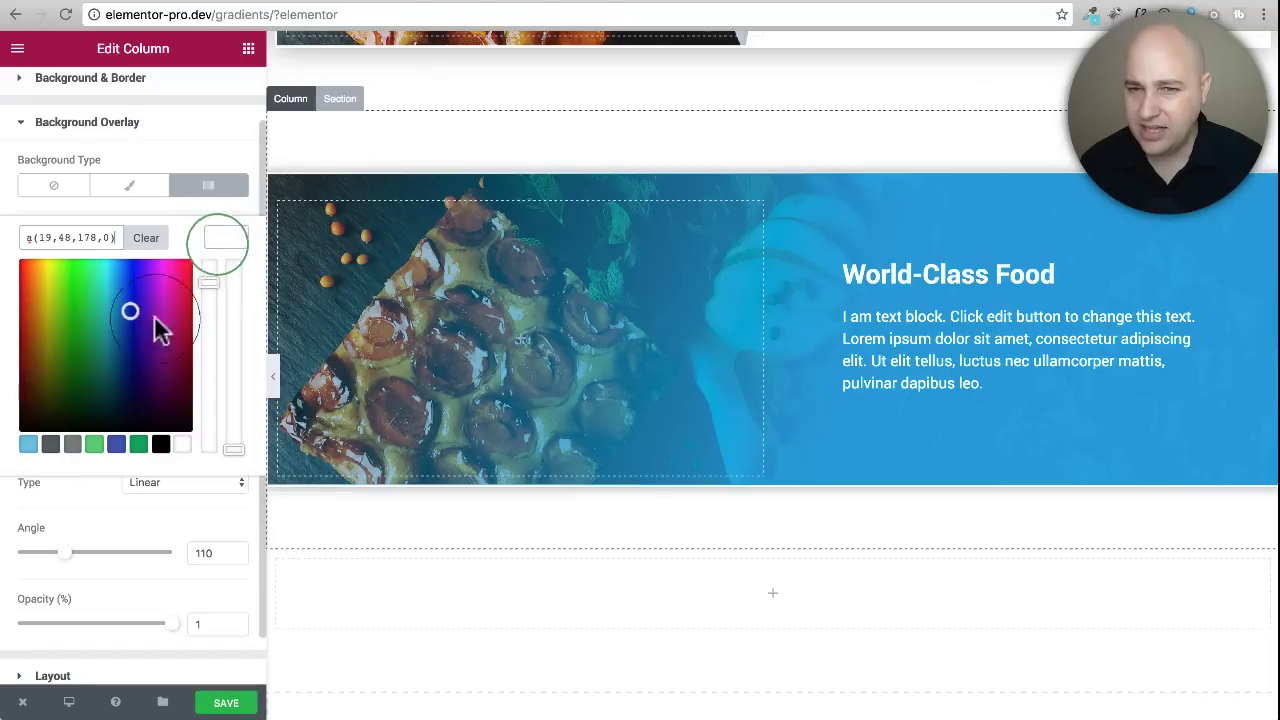
left_click(118, 446)
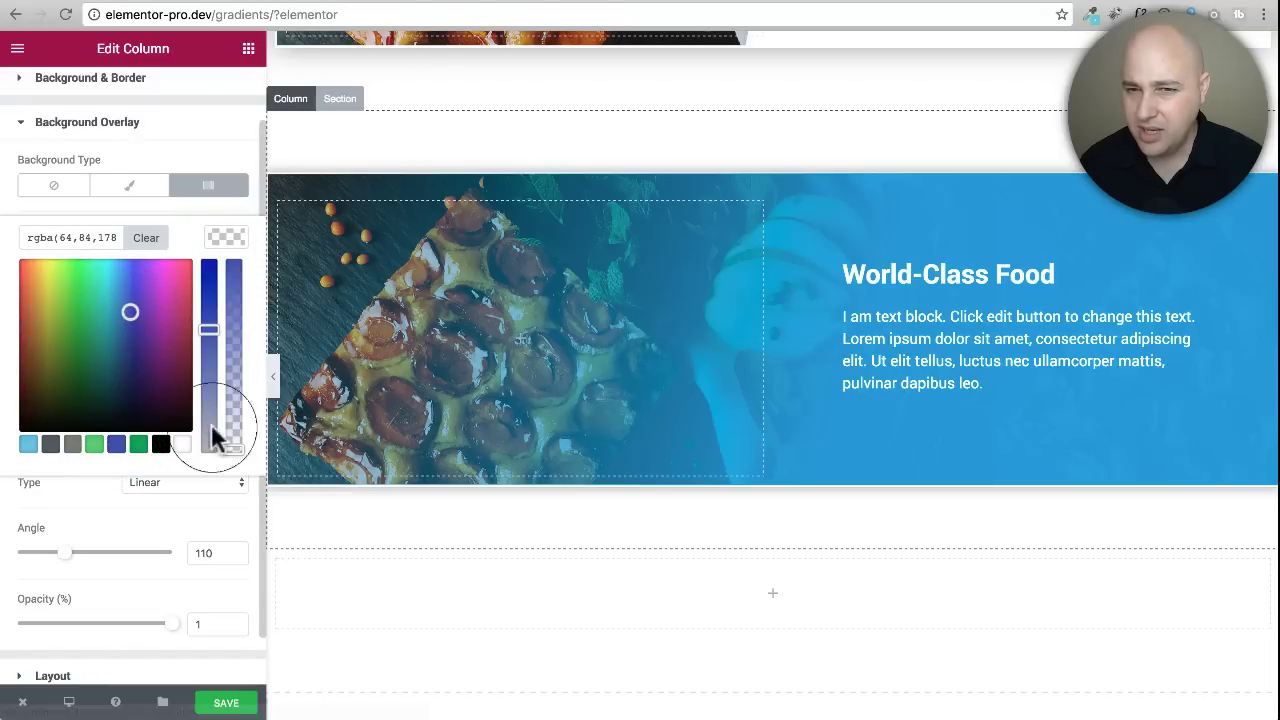
left_click_drag(236, 446, 231, 322)
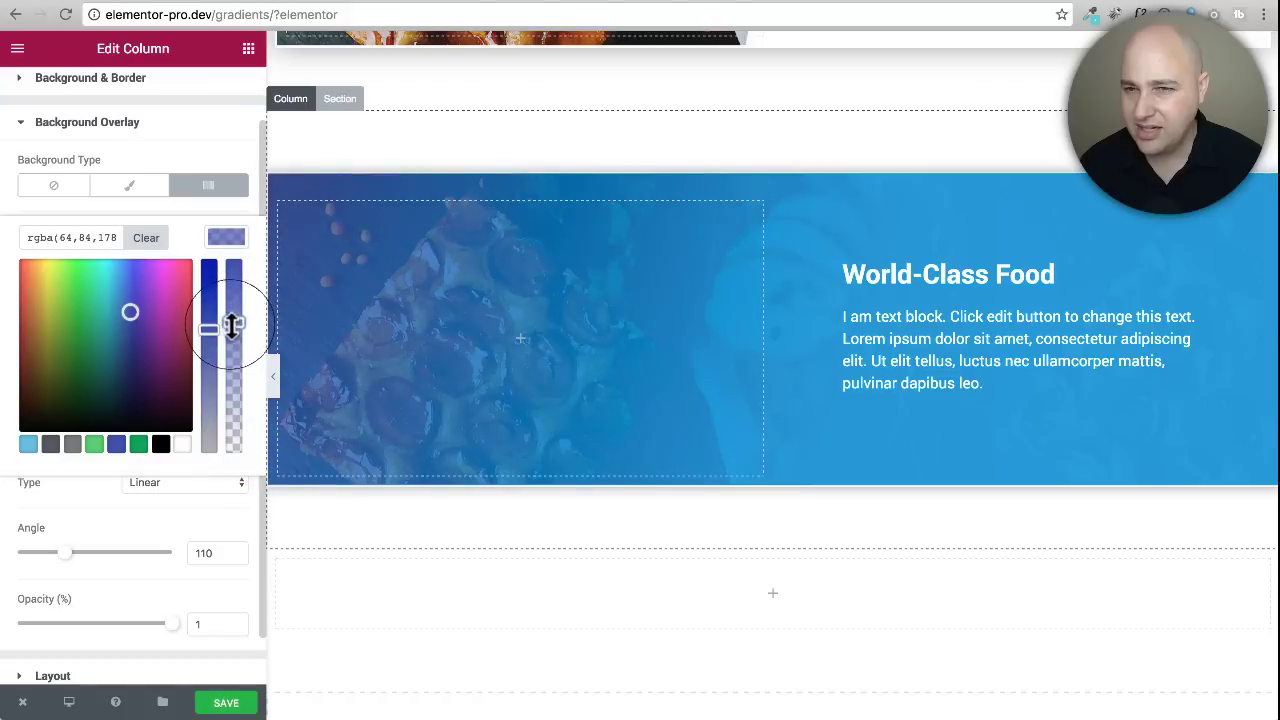
left_click_drag(131, 309, 123, 334)
left_click_drag(233, 323, 226, 355)
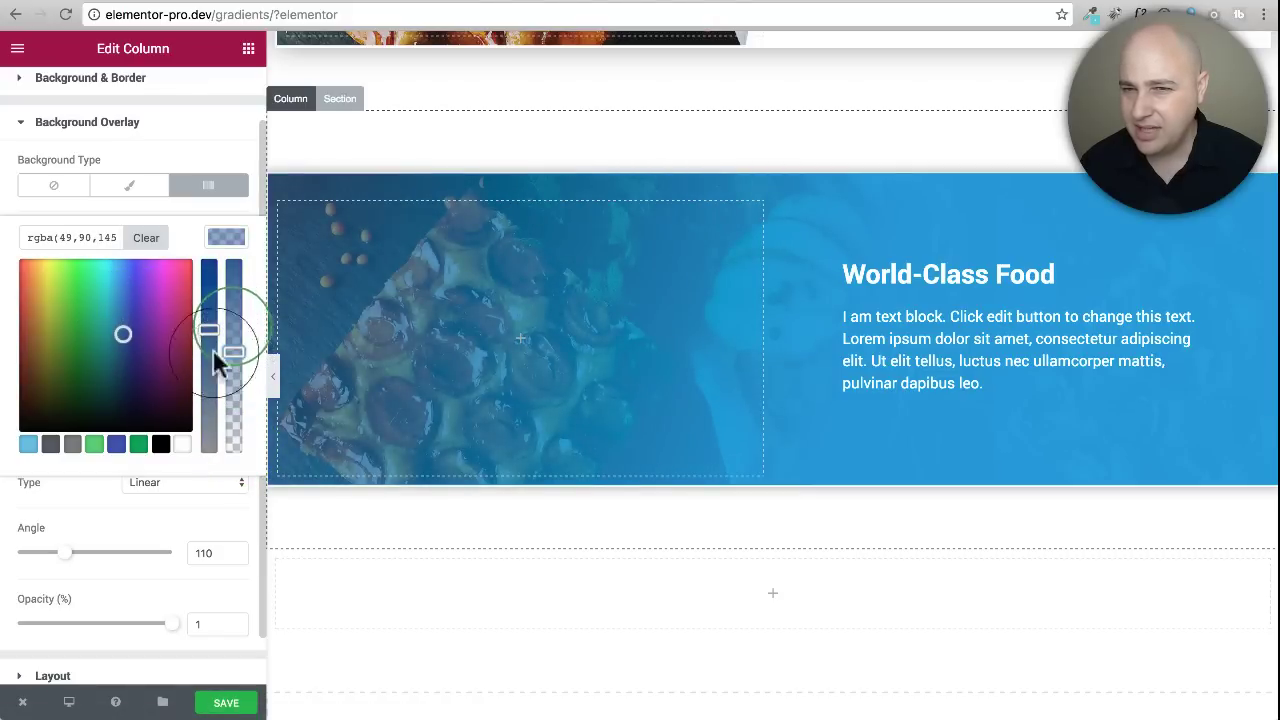
left_click_drag(120, 334, 160, 293)
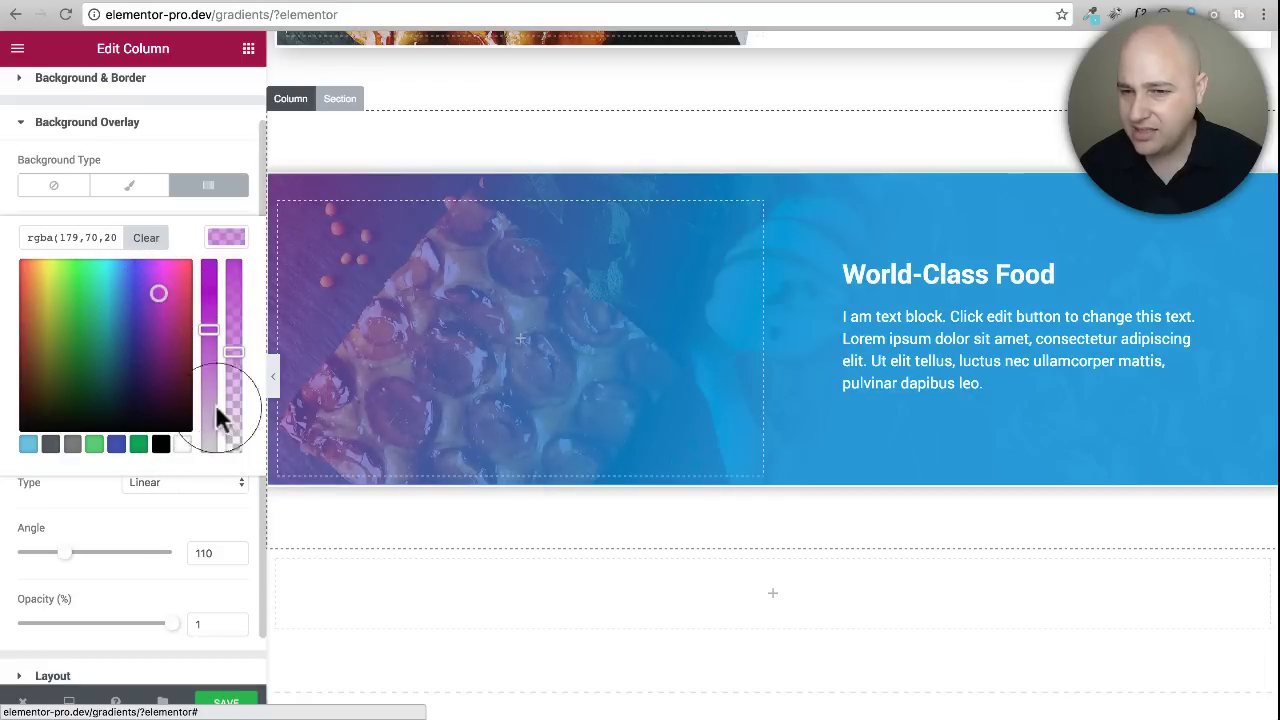
left_click(225, 236)
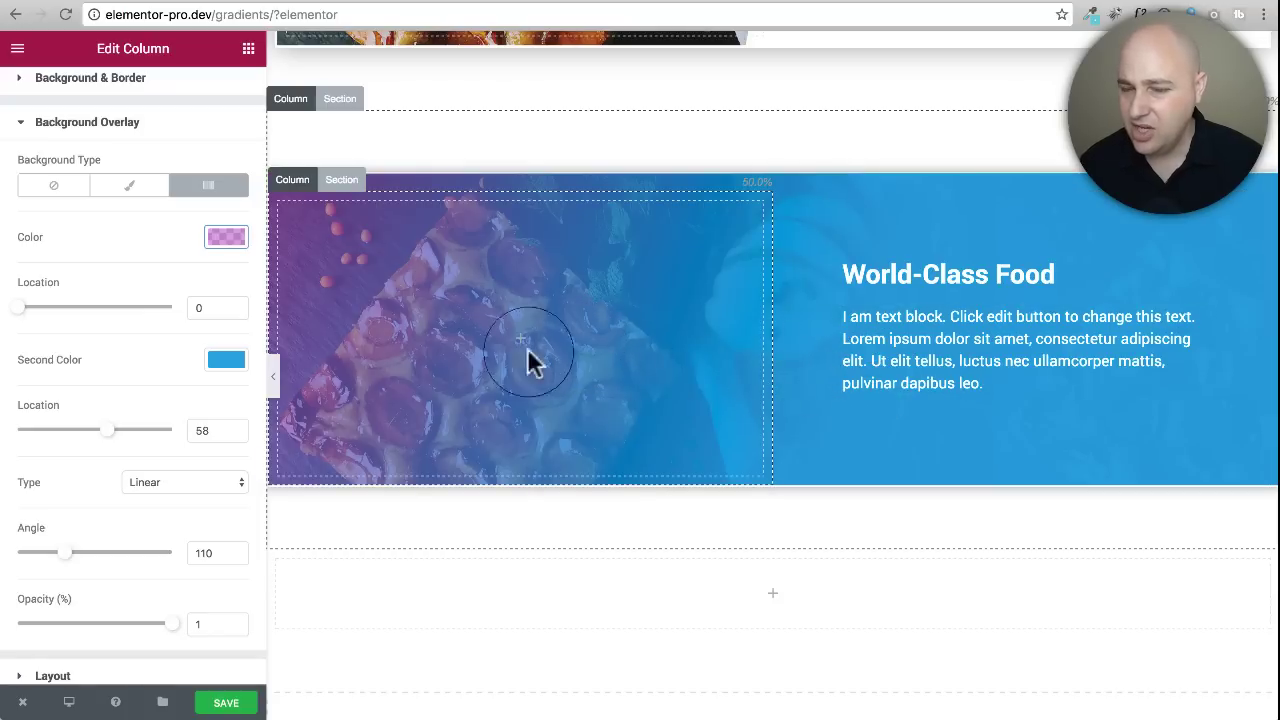
Look over both finished banners, compare them with the StudioPress original and return to the Elementor page.
scroll(123, 266, "down", 2)
scroll(123, 263, "up", 3)
scroll(823, 400, "up", 5)
scroll(830, 396, "down", 3)
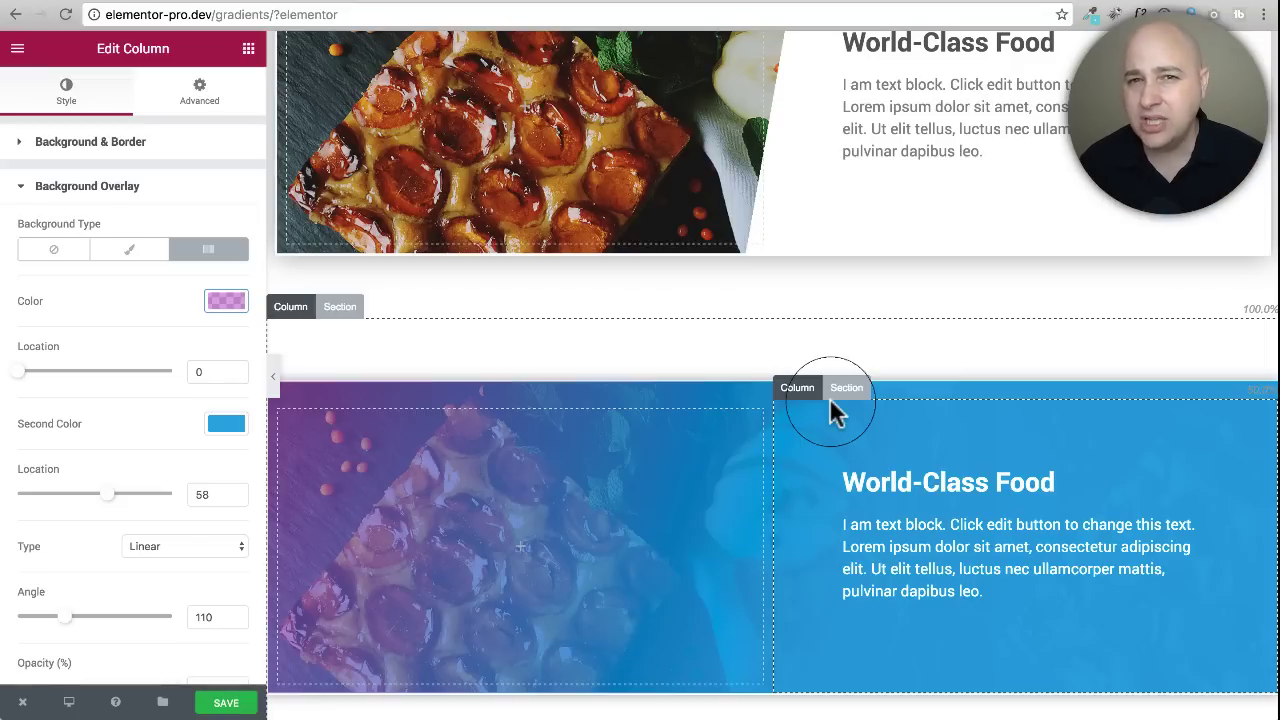
scroll(803, 466, "up", 3)
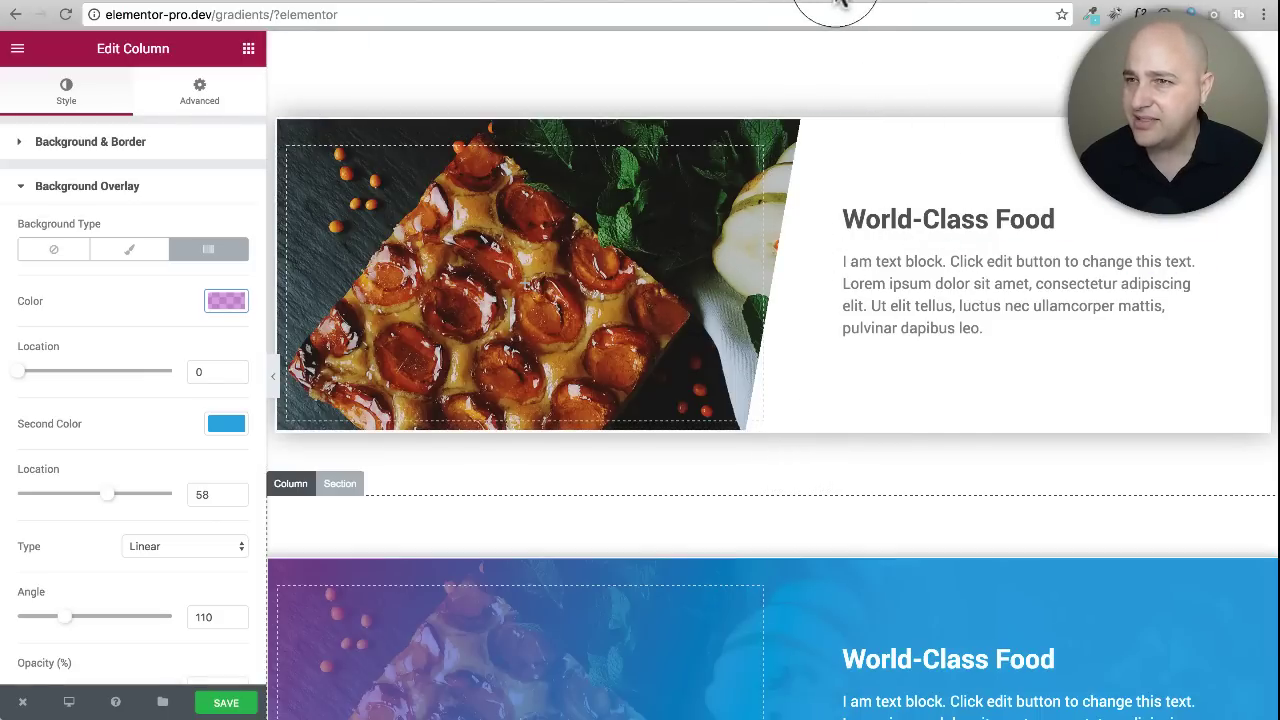
left_click(866, 2)
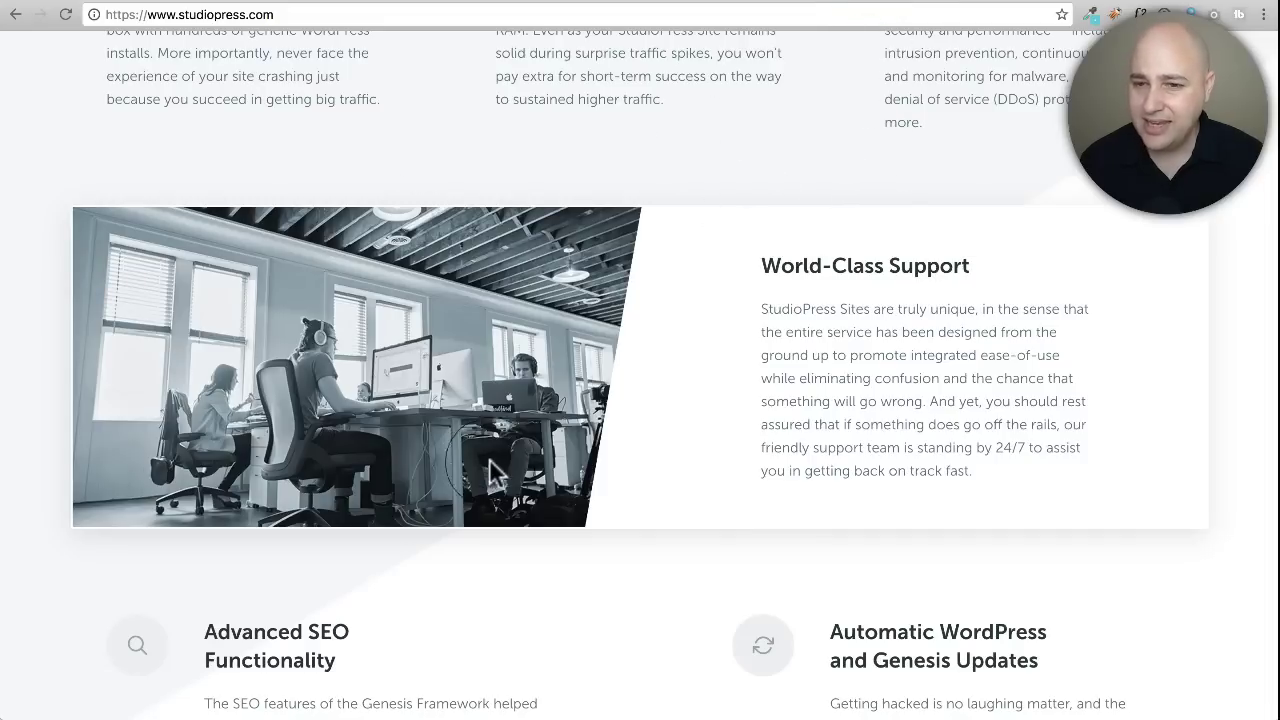
left_click(1115, 6)
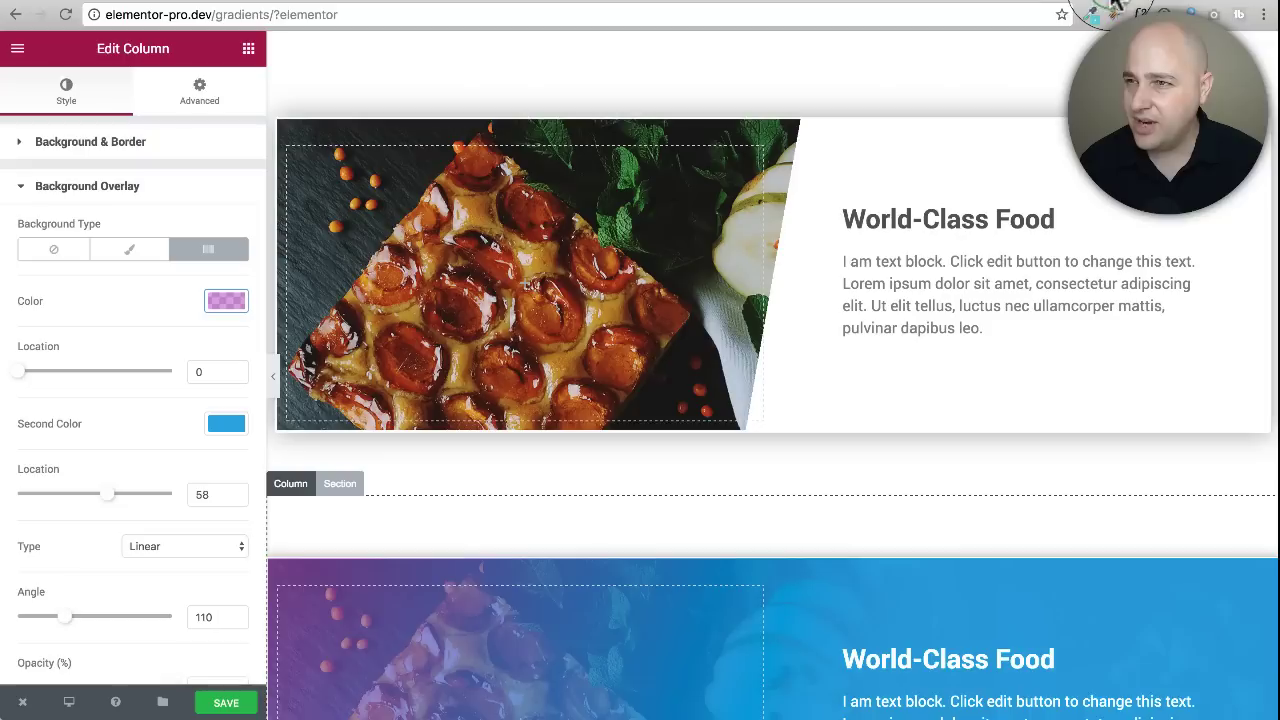